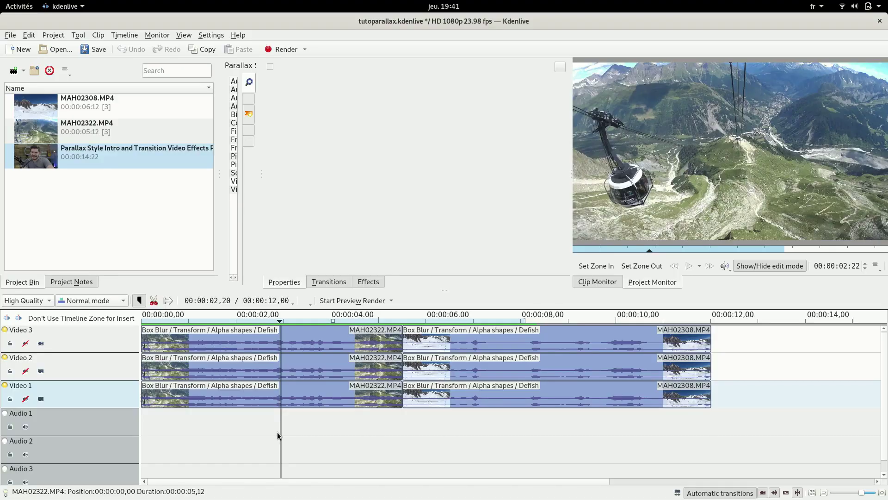
# Play back the example transition from about 2 seconds in.
pyautogui.scroll(-4, 278, 435)
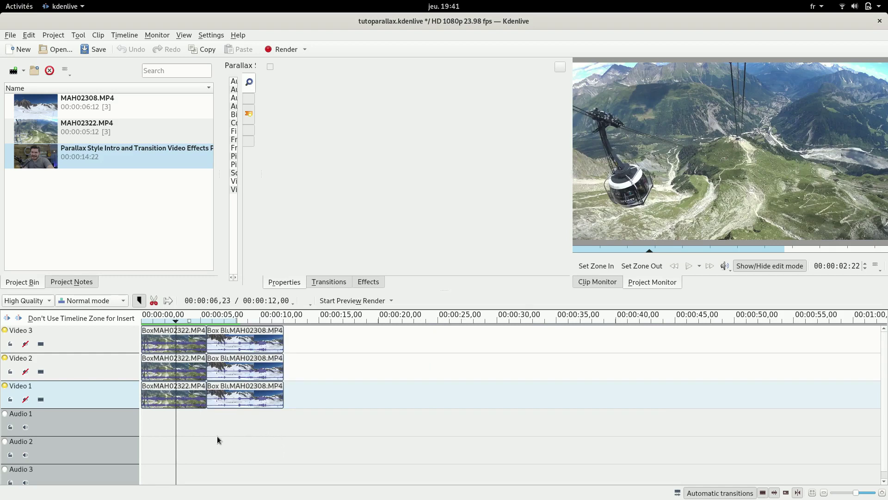
pyautogui.click(167, 423)
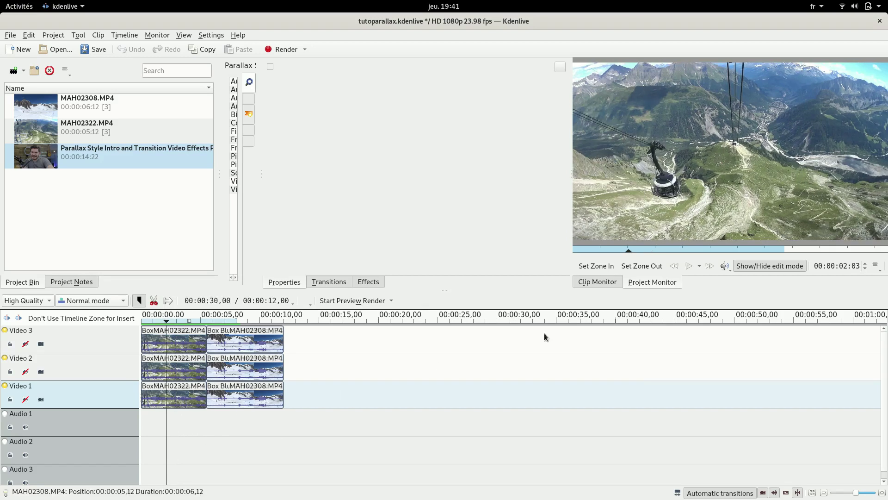
pyautogui.click(689, 266)
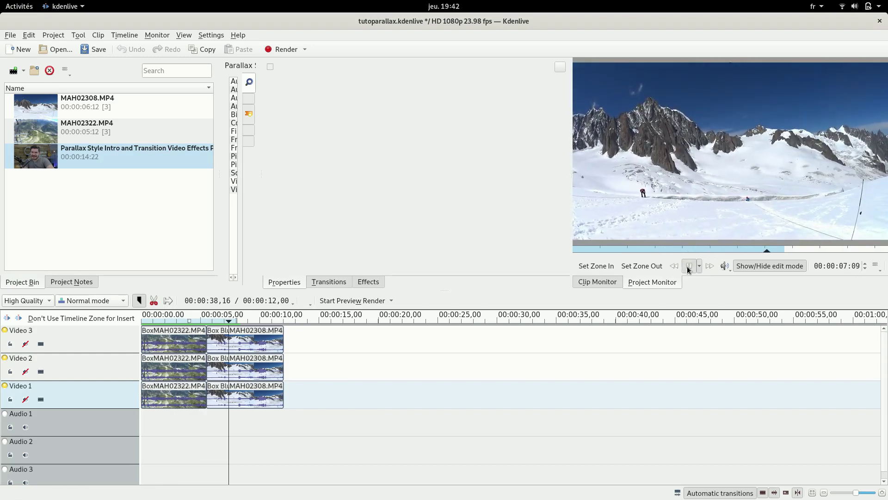
pyautogui.click(688, 266)
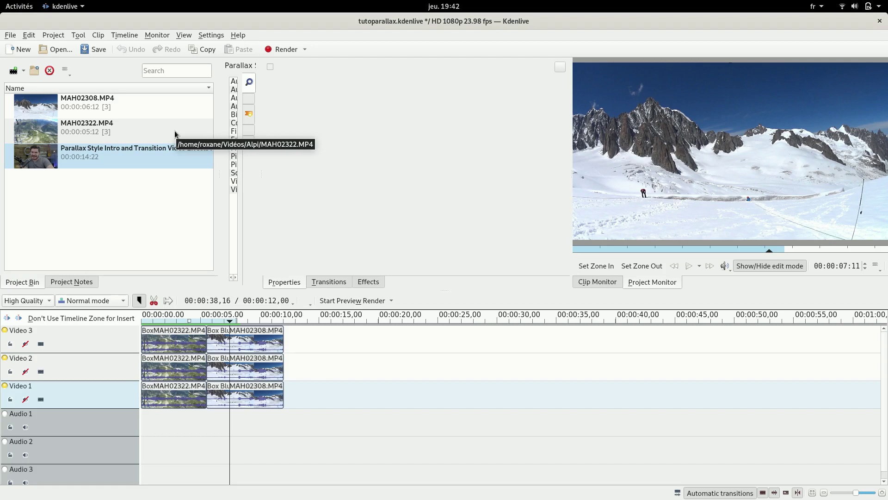
# Place MAH02322.MP4 then MAH02308.MP4 on Video 1 around 00:00:21 and select both.
pyautogui.click(147, 136)
pyautogui.moveTo(147, 136); pyautogui.dragTo(396, 391)
pyautogui.moveTo(87, 106); pyautogui.dragTo(462, 396)
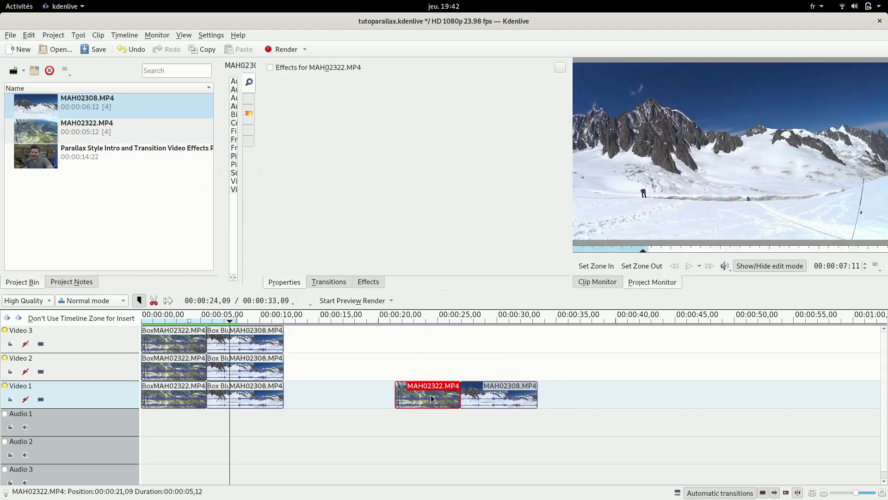
pyautogui.click(482, 391)
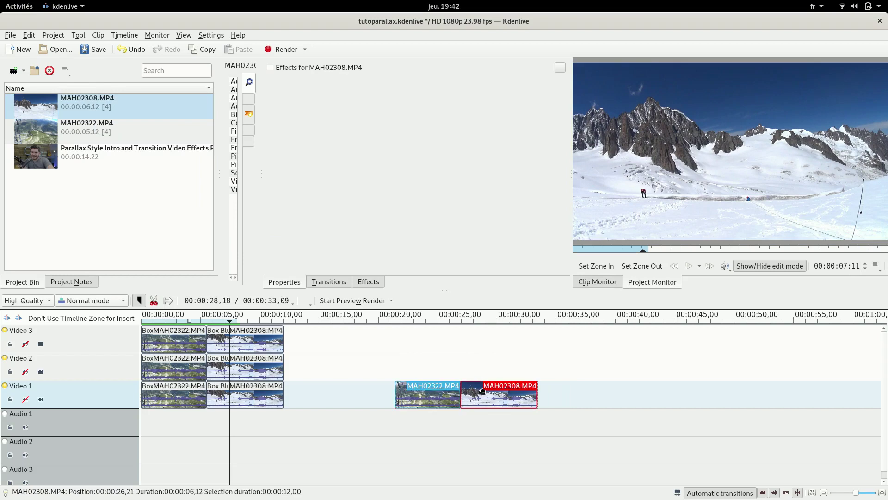
# Copy the clip pair onto Video 2 and Video 3, aligned with Video 1.
pyautogui.hotkey('ctrl', 'c')
pyautogui.hotkey('ctrl', 'v')
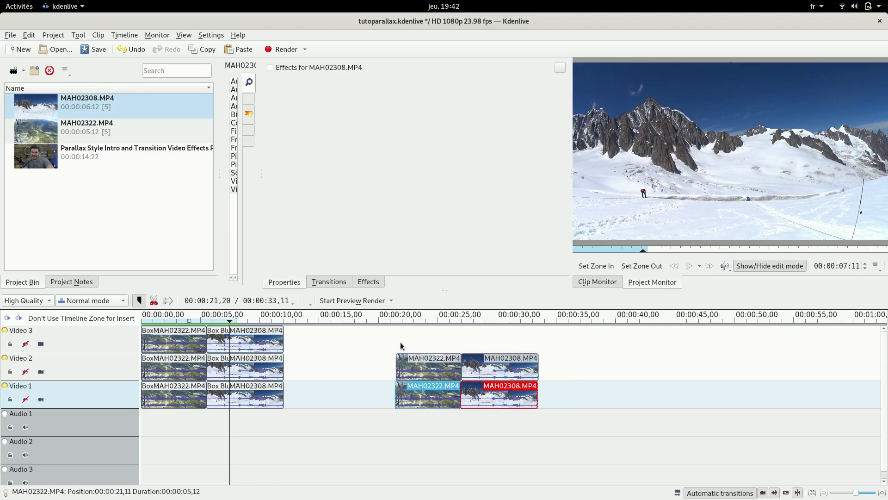
pyautogui.hotkey('ctrl', 'v')
pyautogui.moveTo(399, 342); pyautogui.dragTo(396, 342)
pyautogui.click(446, 368)
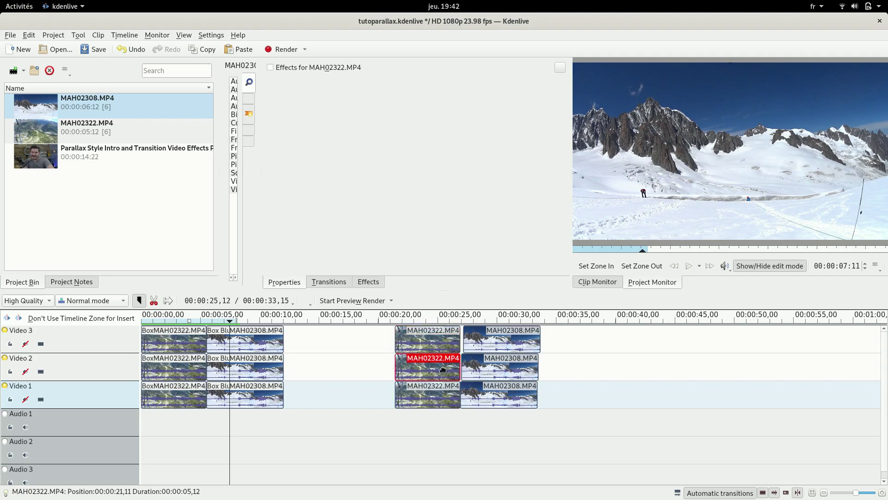
pyautogui.moveTo(477, 368); pyautogui.dragTo(476, 368)
pyautogui.moveTo(476, 343); pyautogui.dragTo(473, 342)
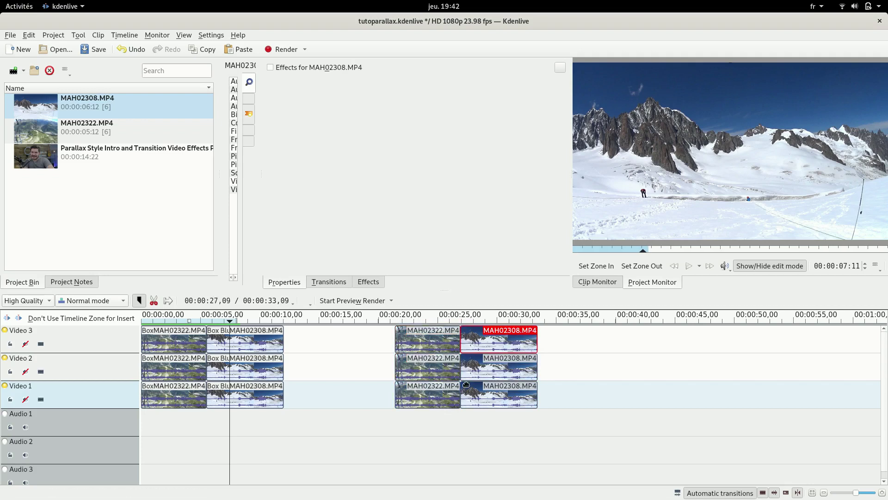
pyautogui.scroll(2, 466, 385)
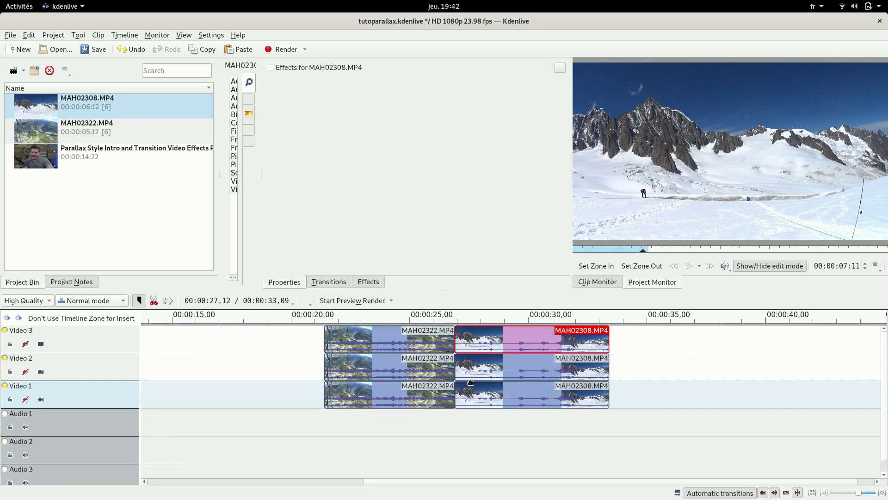
# At 00:00:24,10, apply Alpha shapes to Video 1's MAH02322.MP4 and hide Videos 2 and 3.
pyautogui.click(398, 320)
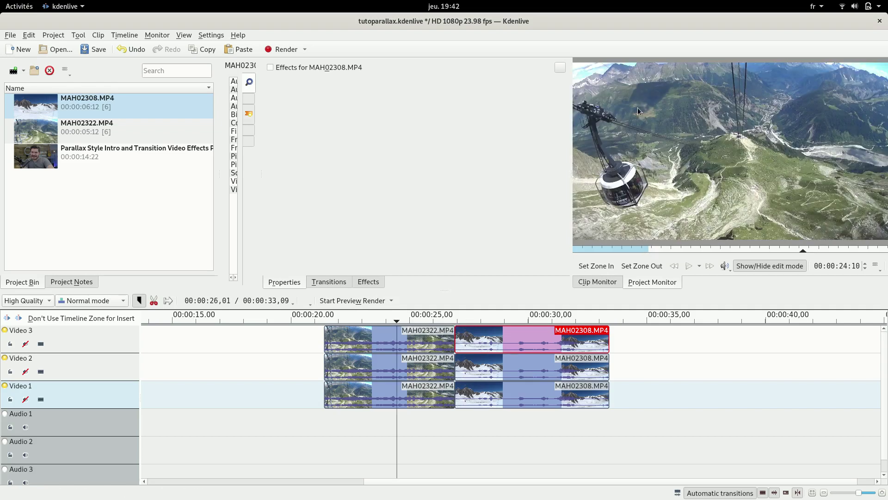
pyautogui.click(375, 280)
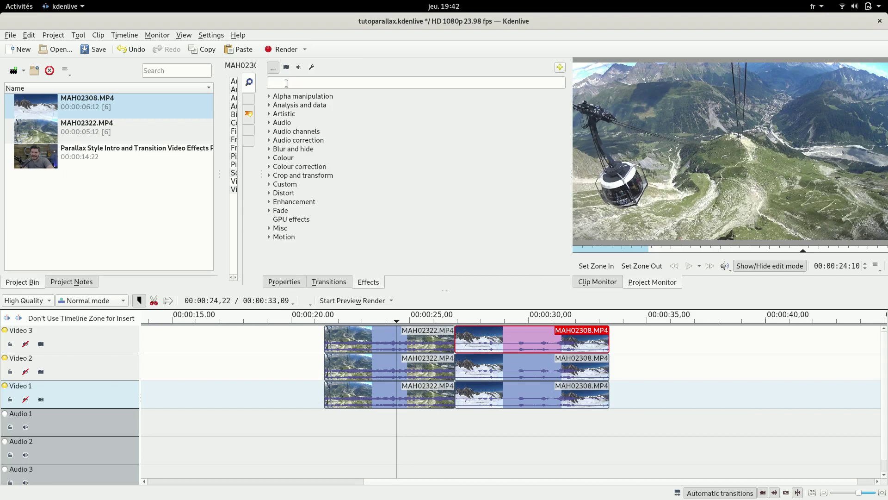
pyautogui.write('alpha')
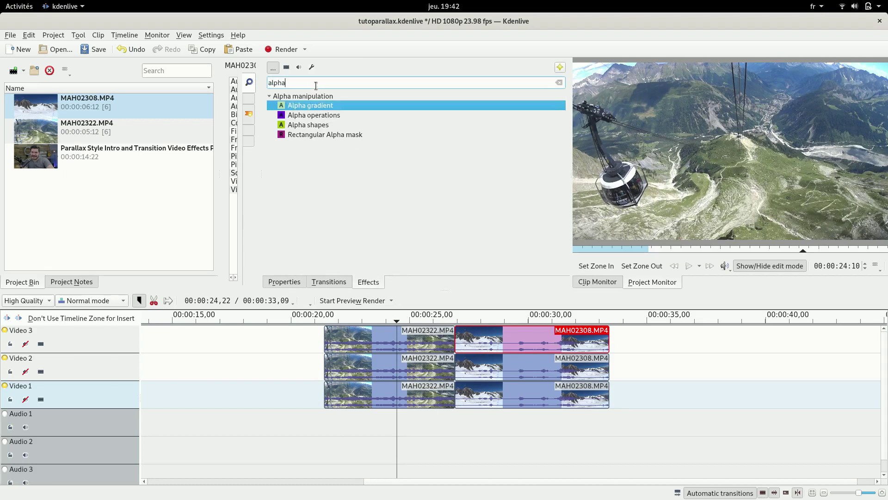
pyautogui.write(' sh')
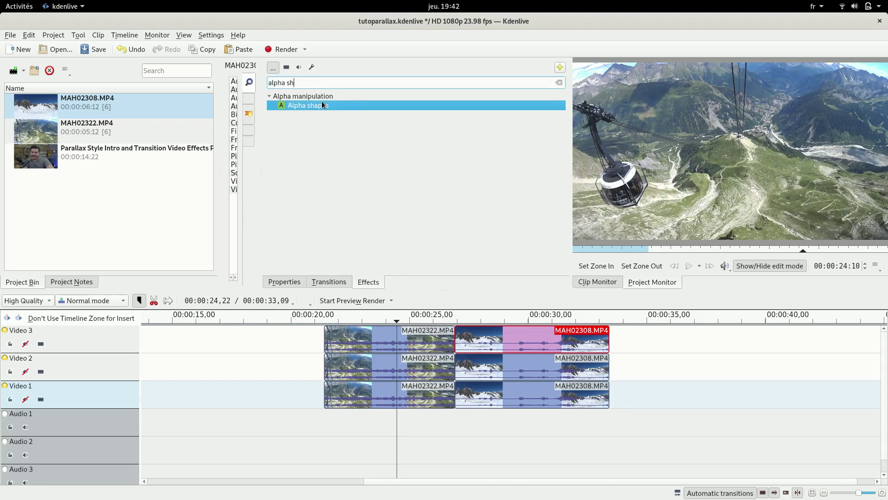
pyautogui.moveTo(312, 109); pyautogui.dragTo(390, 400)
pyautogui.click(40, 371)
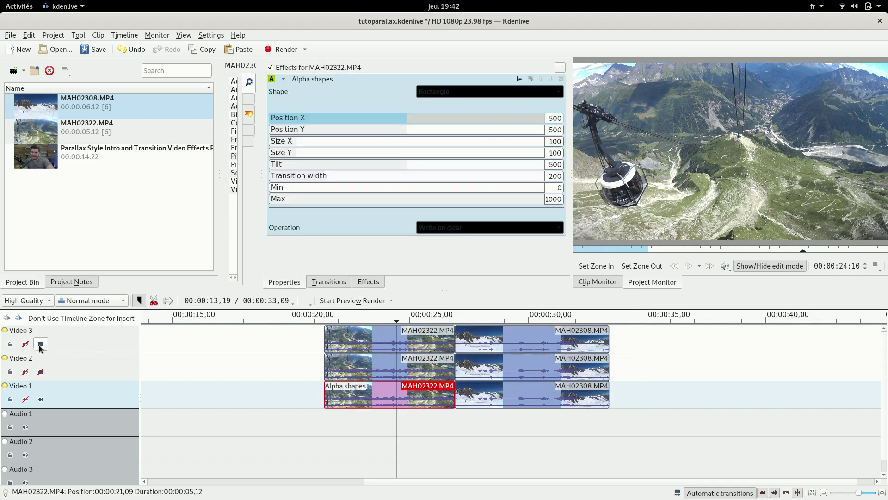
pyautogui.click(41, 344)
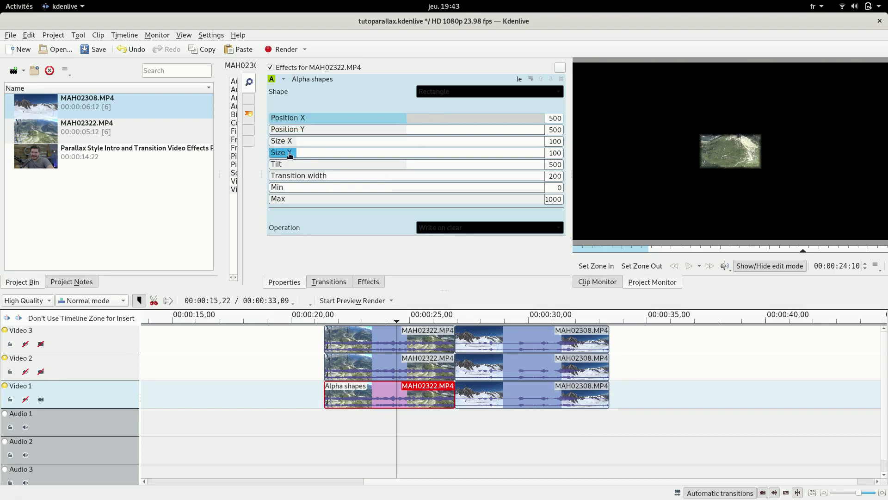
# Set the Alpha shapes transition width to 0 and Size Y to 150.
pyautogui.moveTo(305, 178); pyautogui.dragTo(246, 175)
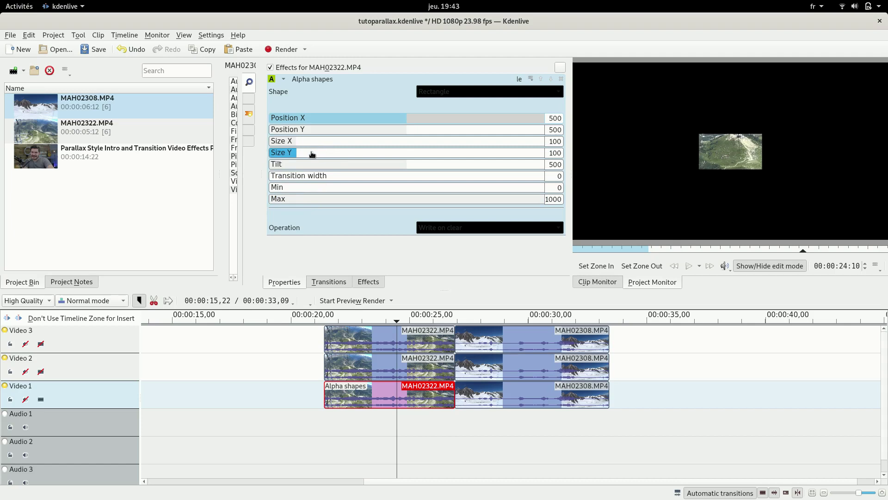
pyautogui.moveTo(312, 154); pyautogui.dragTo(348, 156)
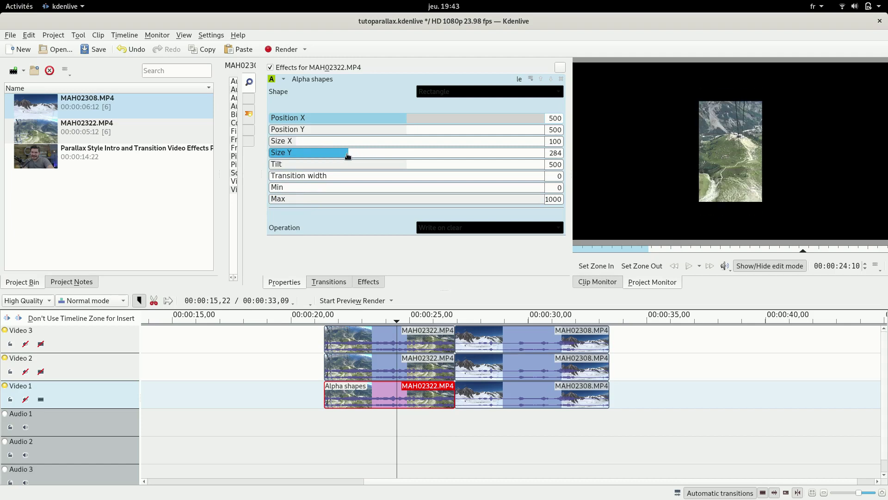
pyautogui.doubleClick(555, 153)
pyautogui.write('15')
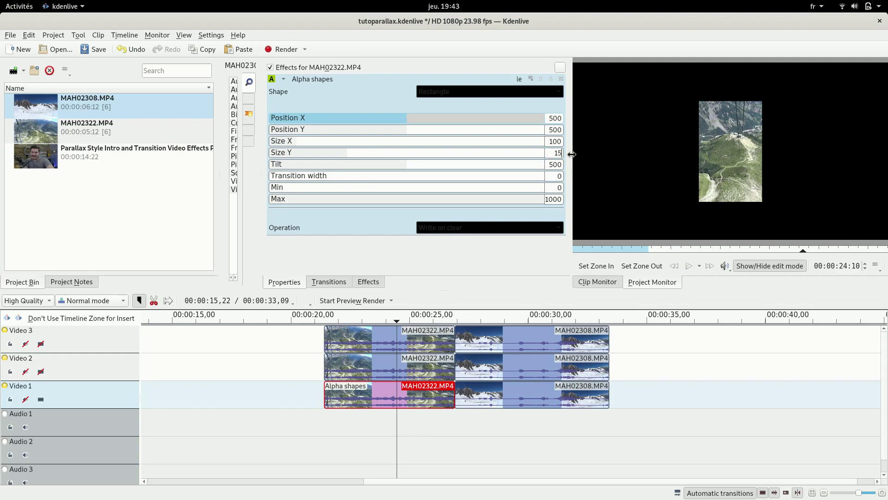
pyautogui.write('0')
pyautogui.press('Return')
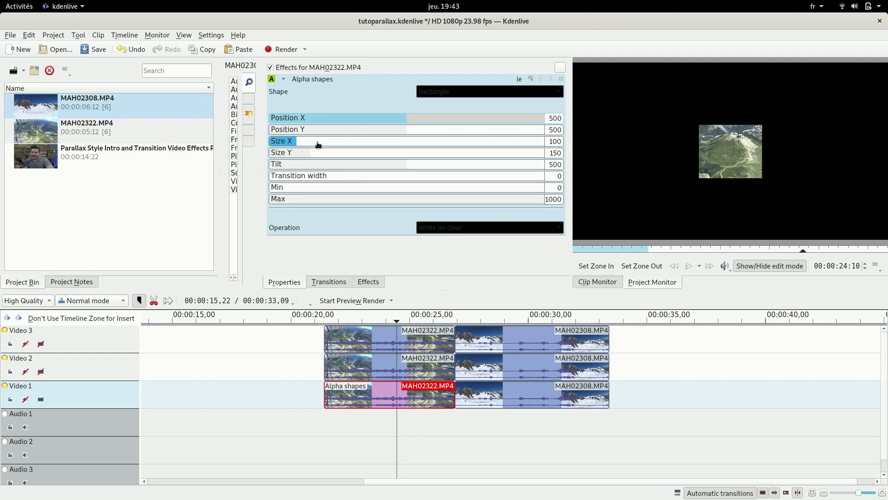
# Set Size X 500 and Position Y 850, then copy Alpha shapes to Video 3's MAH02322.MP4.
pyautogui.moveTo(317, 143); pyautogui.dragTo(371, 143)
pyautogui.doubleClick(551, 141)
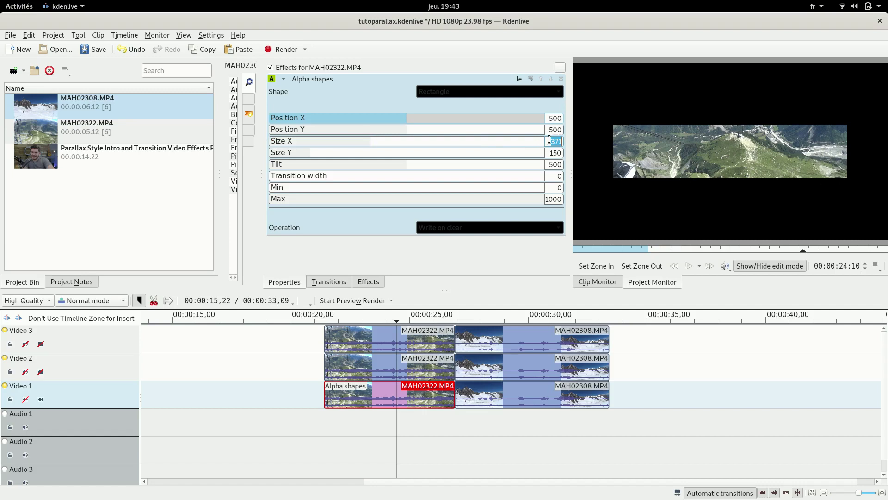
pyautogui.write('500')
pyautogui.press('Return')
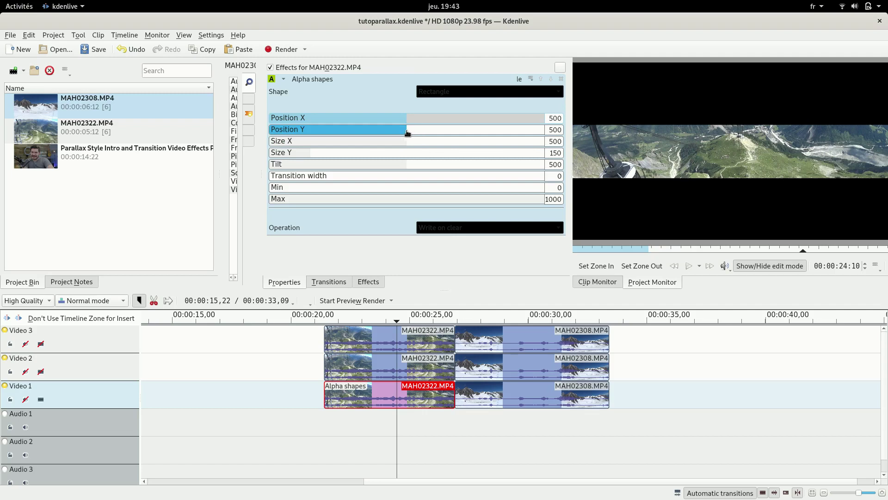
pyautogui.moveTo(405, 132); pyautogui.dragTo(504, 128)
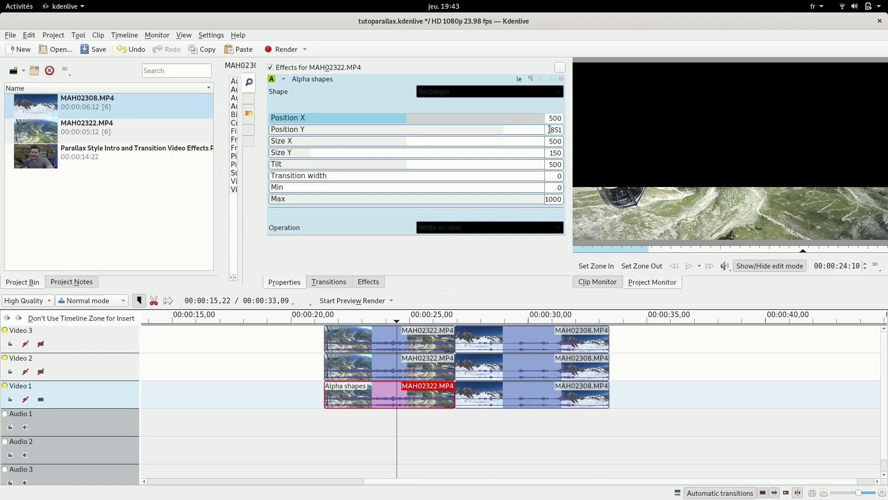
pyautogui.press('BackSpace')
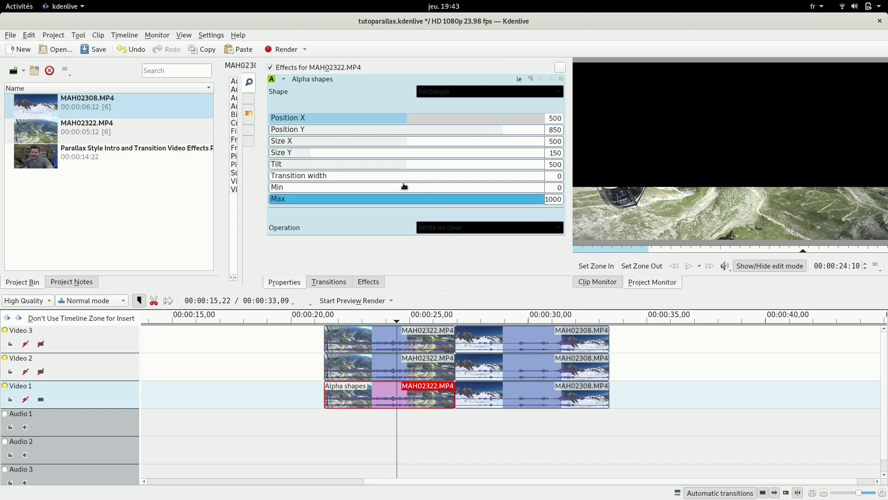
pyautogui.moveTo(380, 84); pyautogui.dragTo(403, 330)
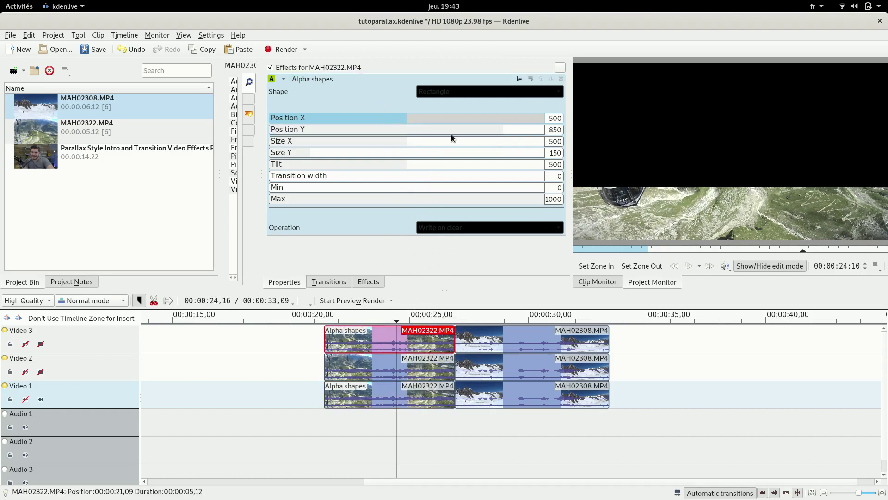
# Move Video 3's mask band up to Position Y 150 and show Video 3 again.
pyautogui.moveTo(451, 134); pyautogui.dragTo(315, 135)
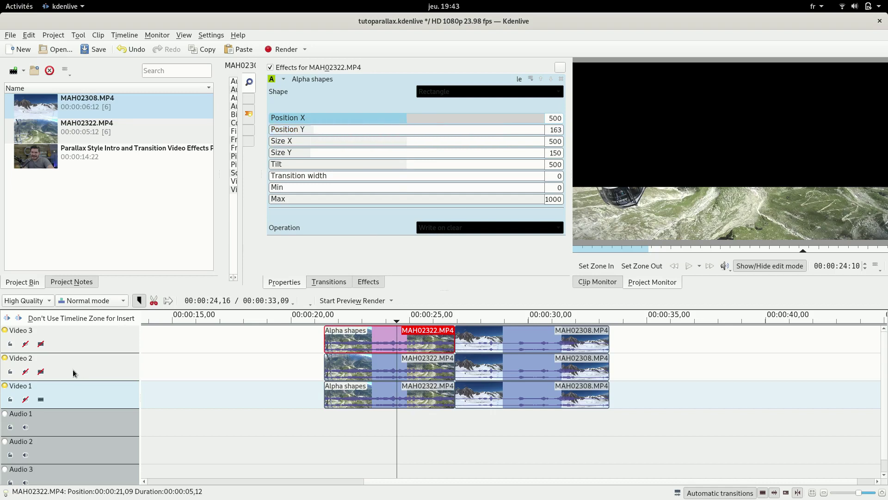
pyautogui.click(40, 343)
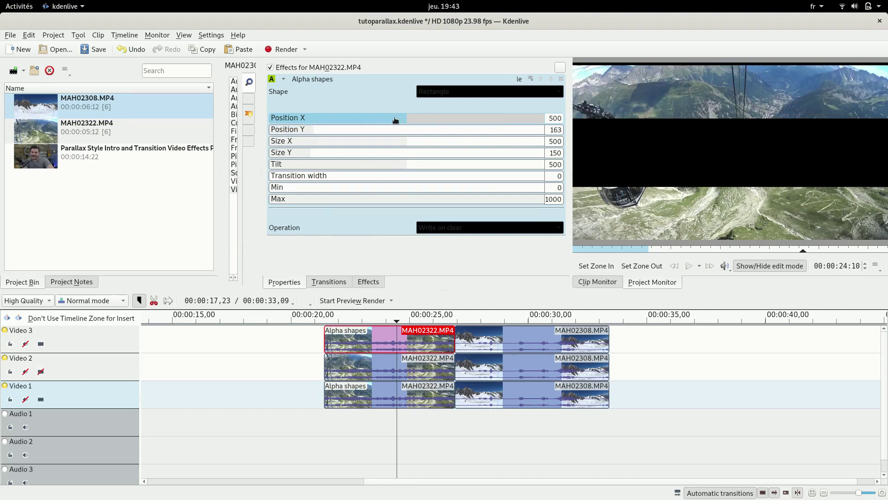
pyautogui.doubleClick(549, 130)
pyautogui.write('150')
pyautogui.press('Return')
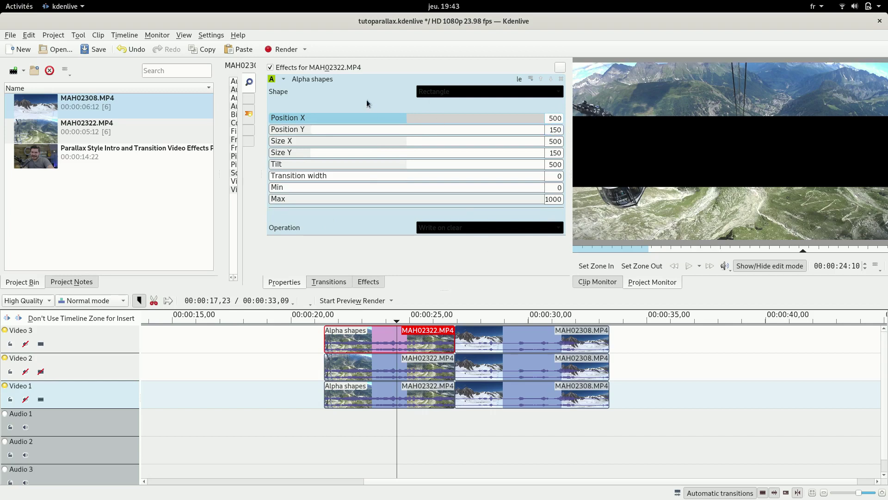
# Copy Alpha shapes onto Video 2's MAH02322.MP4 with Size Y 500, and show Video 2.
pyautogui.moveTo(375, 81); pyautogui.dragTo(401, 363)
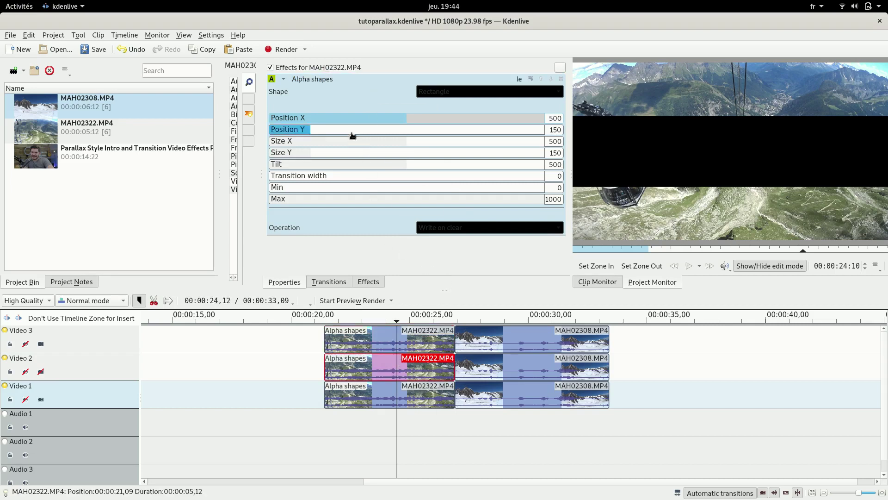
pyautogui.moveTo(317, 153); pyautogui.dragTo(405, 155)
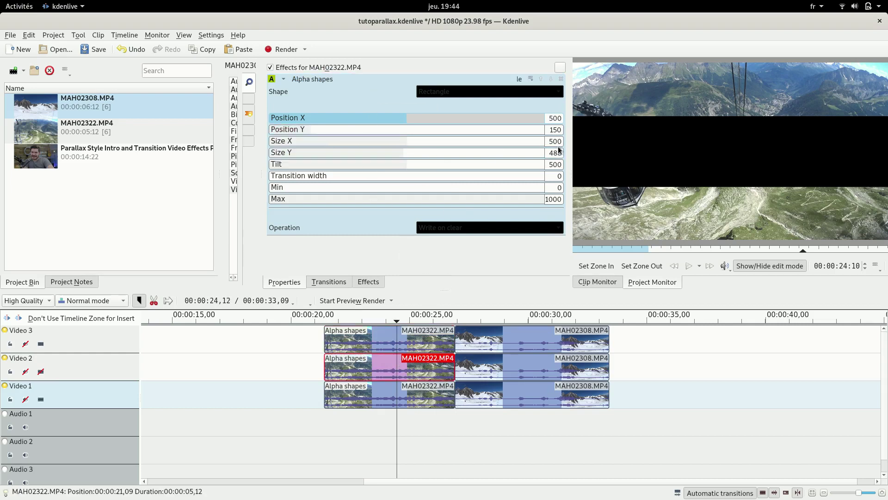
pyautogui.write('500')
pyautogui.press('Return')
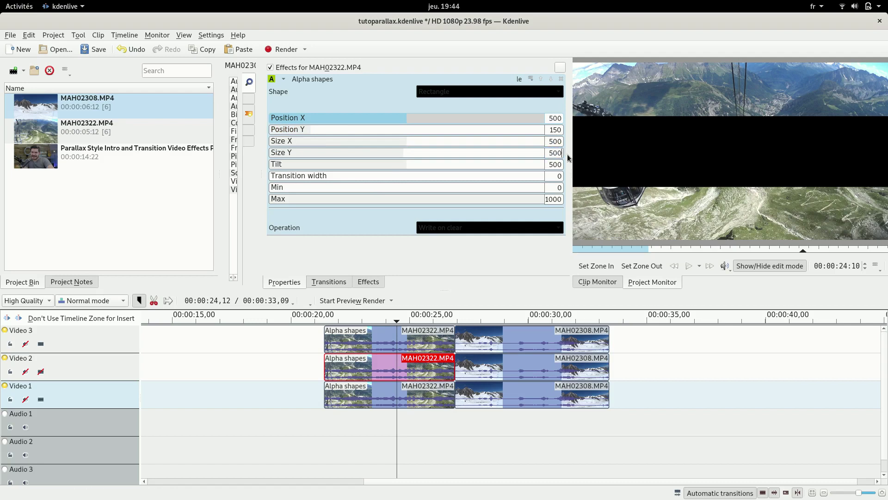
pyautogui.click(40, 371)
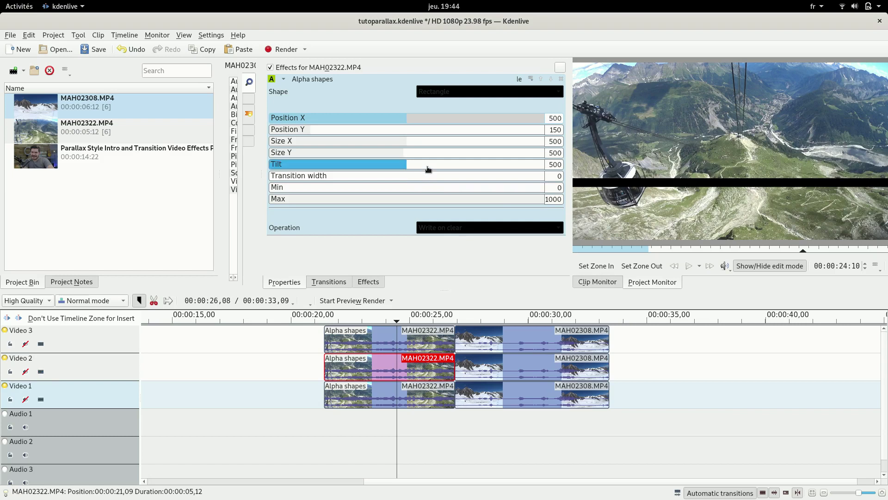
# Set Video 2's mask to Position Y 500 and Size Y 200.
pyautogui.doubleClick(551, 129)
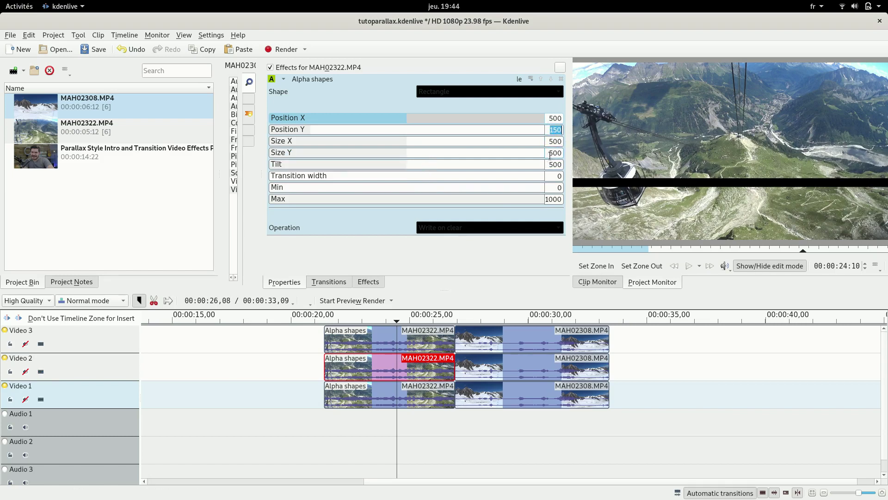
pyautogui.scroll(-2, 548, 149)
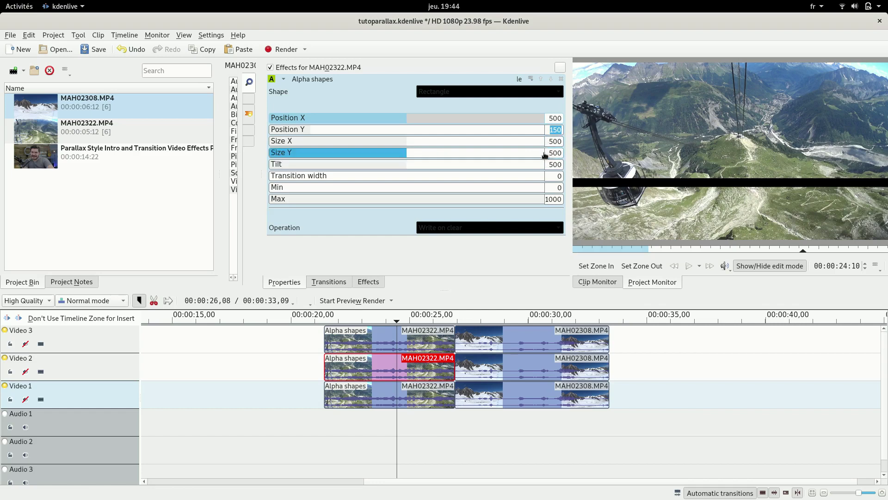
pyautogui.doubleClick(550, 129)
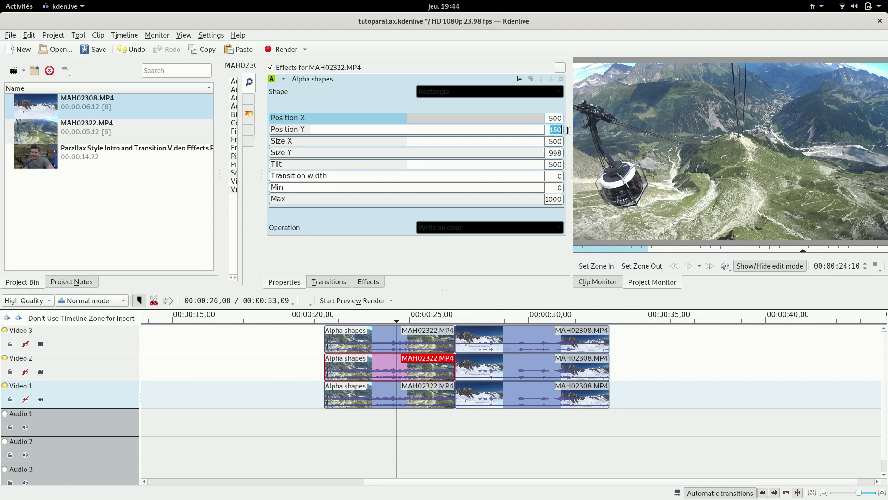
pyautogui.write('500')
pyautogui.press('Return')
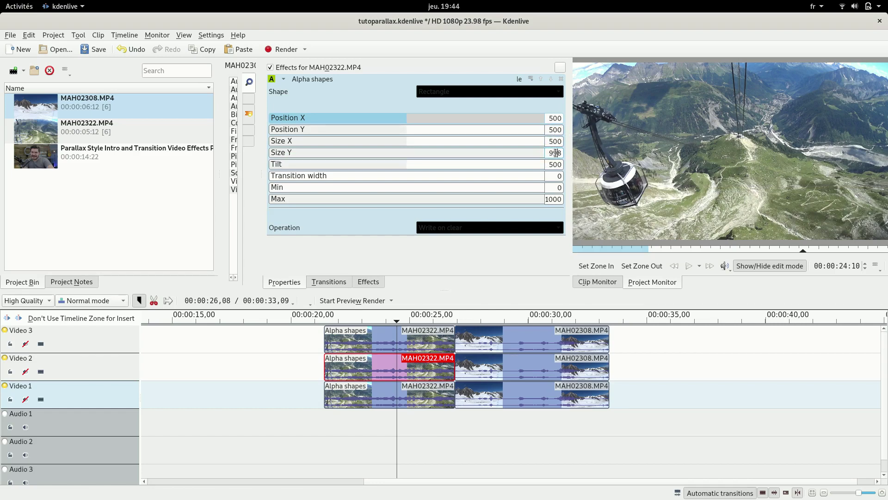
pyautogui.doubleClick(556, 153)
pyautogui.write('200')
pyautogui.press('Return')
# Hide and show Video 1 and Video 3 to check the mask bands.
pyautogui.click(41, 343)
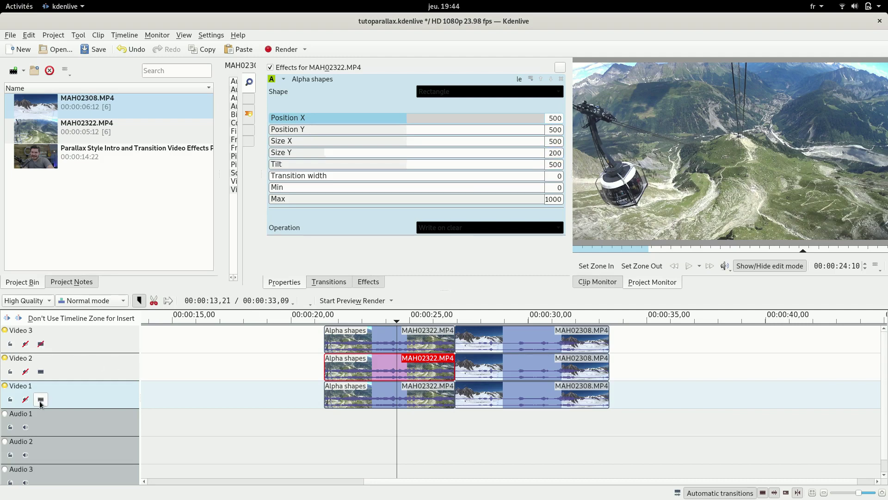
pyautogui.click(41, 399)
pyautogui.click(41, 399)
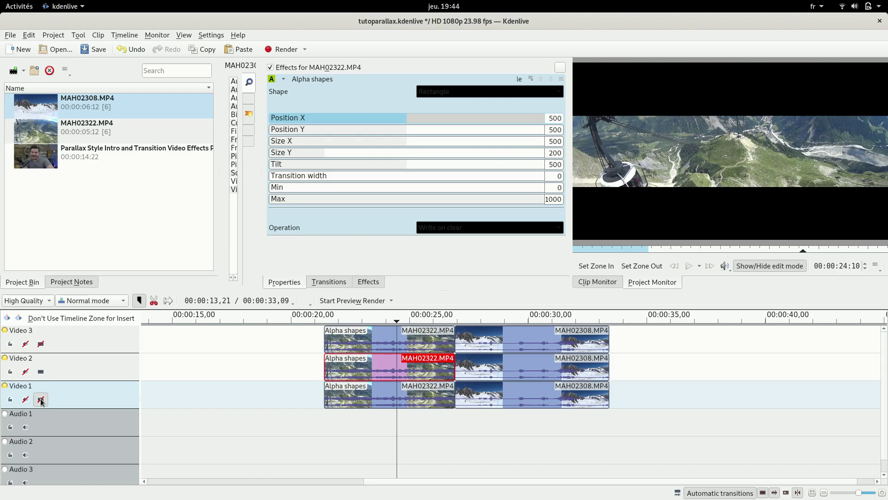
pyautogui.click(40, 399)
pyautogui.click(41, 399)
pyautogui.click(46, 345)
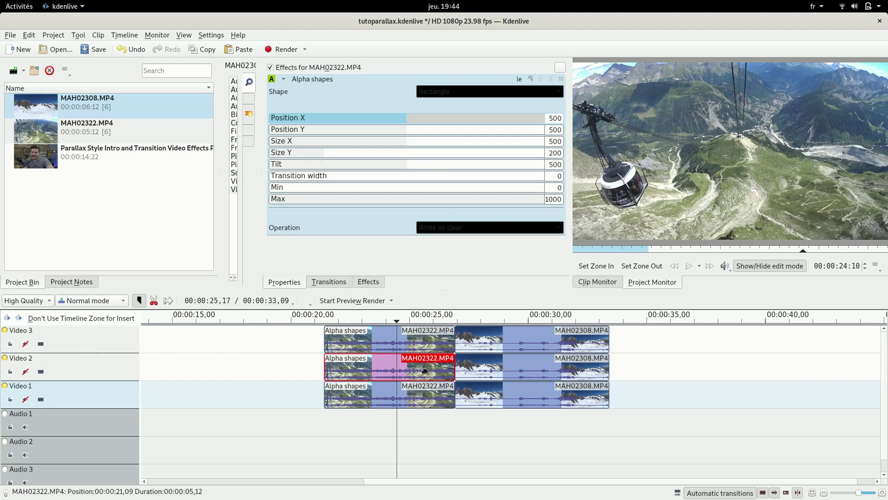
# Copy each track's Alpha shapes mask onto its MAH02308 clip on Videos 1, 2 and 3.
pyautogui.click(404, 392)
pyautogui.moveTo(387, 85); pyautogui.dragTo(527, 398)
pyautogui.click(405, 363)
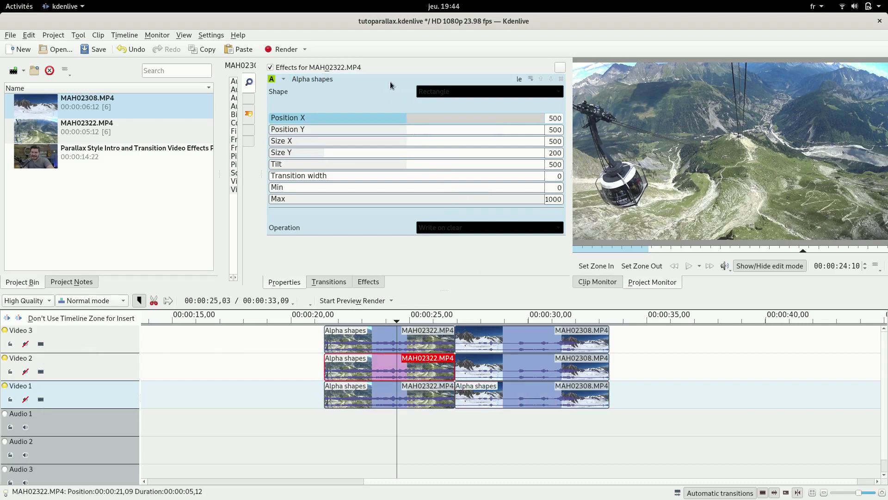
pyautogui.moveTo(393, 85); pyautogui.dragTo(532, 375)
pyautogui.click(413, 329)
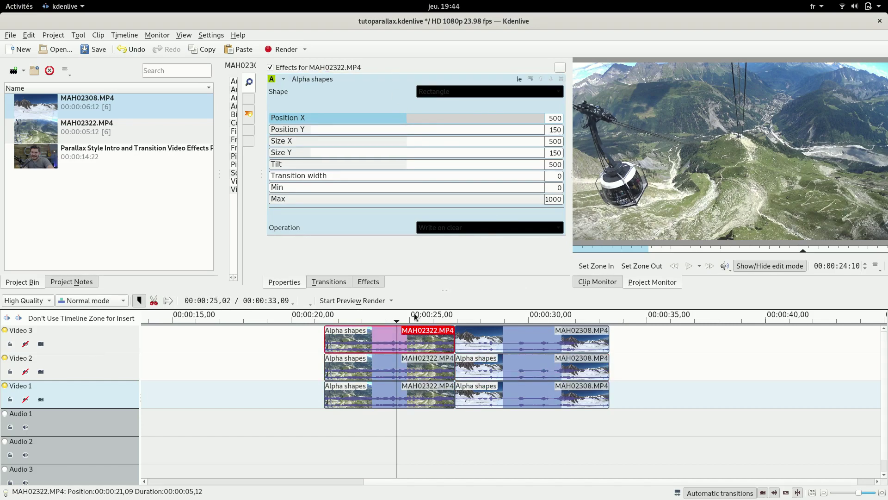
pyautogui.moveTo(392, 85); pyautogui.dragTo(507, 336)
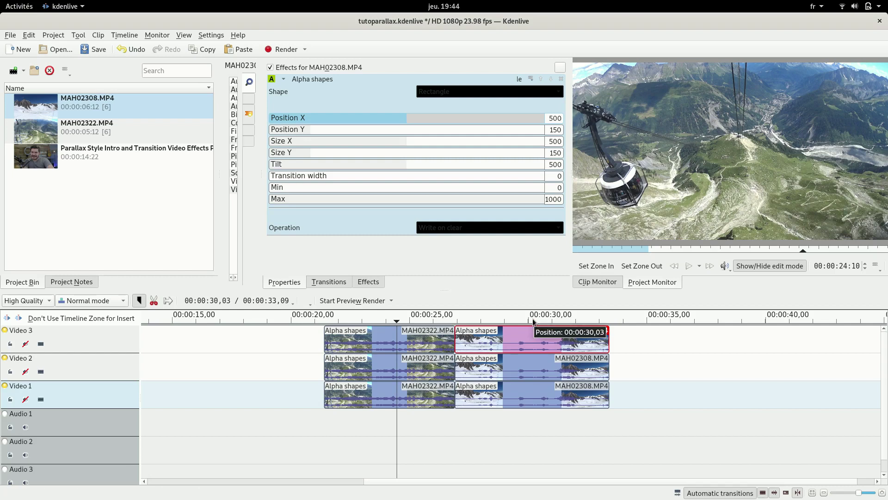
pyautogui.click(382, 281)
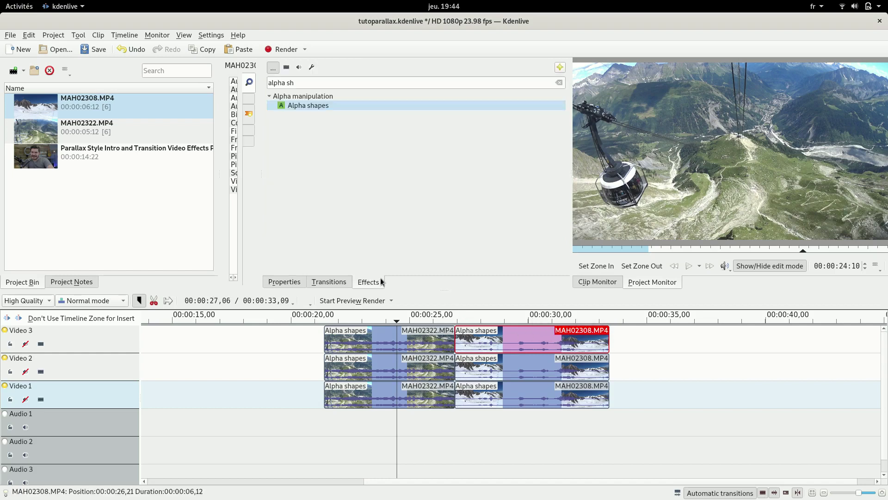
# Apply Defish to the MAH02322 clip with Amount 804 and type Equiarea.
pyautogui.tripleClick(409, 78)
pyautogui.write('defish')
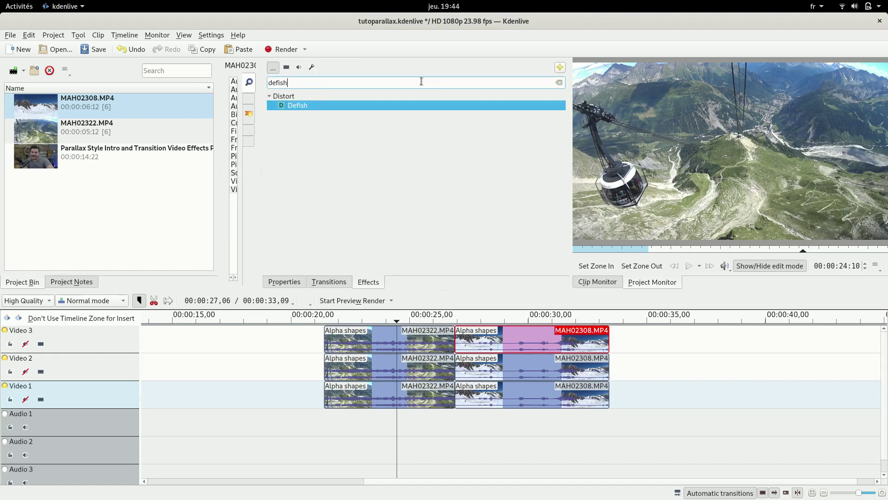
pyautogui.moveTo(408, 108); pyautogui.dragTo(409, 342)
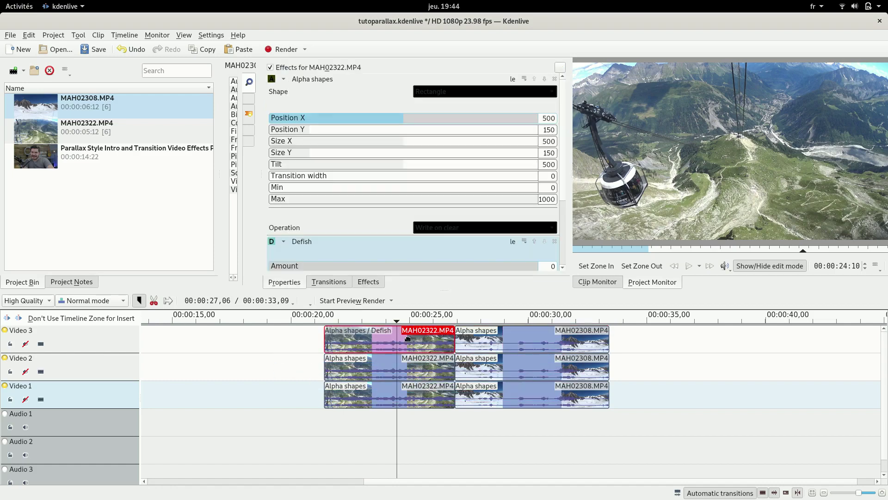
pyautogui.click(283, 80)
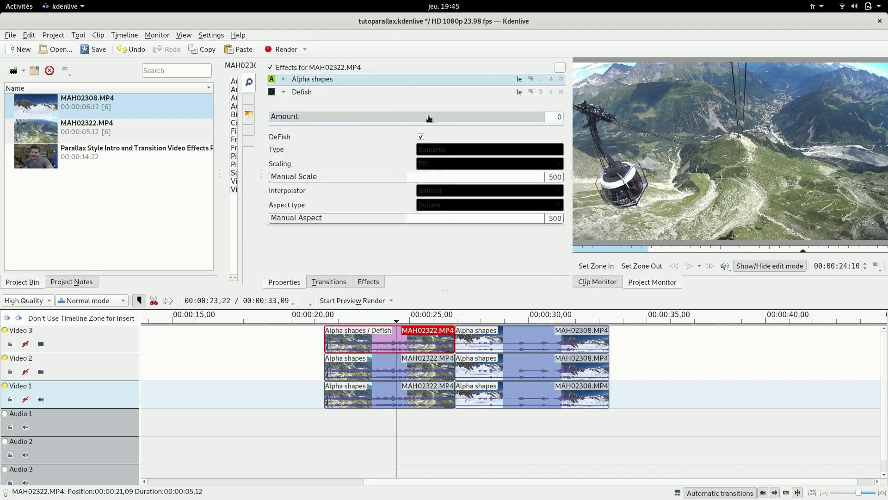
pyautogui.click(485, 117)
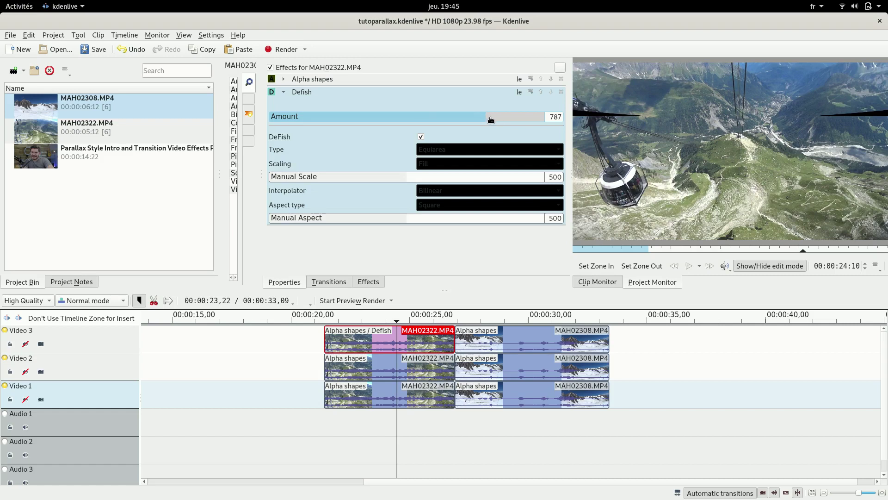
pyautogui.click(490, 119)
pyautogui.click(452, 150)
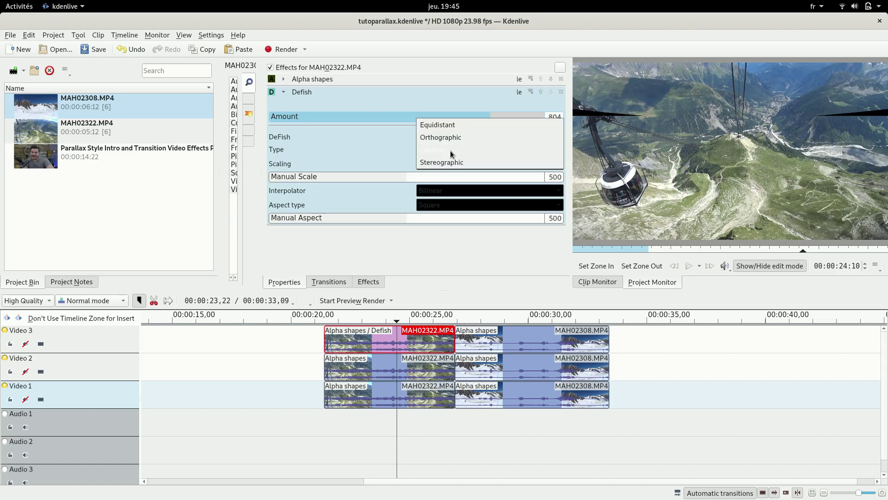
pyautogui.click(396, 145)
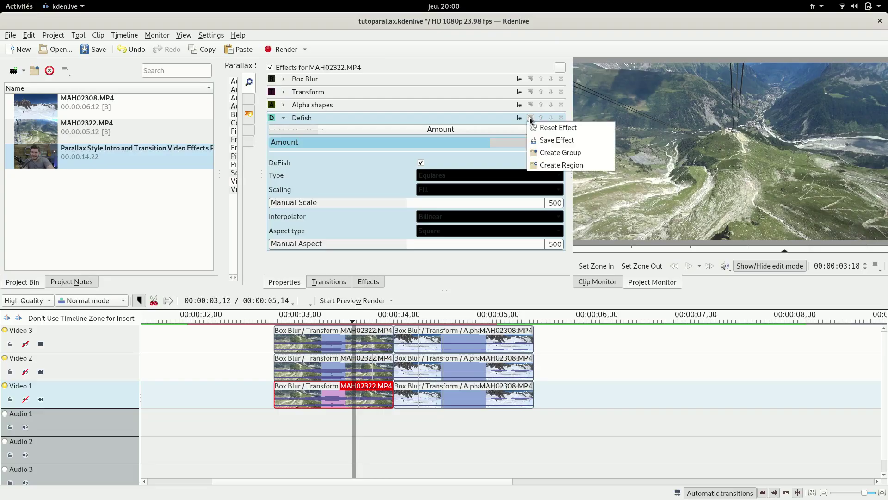
# Keyframe Defish Amount with a middle keyframe at 00:00:05,02 and 729 at 00:00:05,11.
pyautogui.click(538, 128)
pyautogui.click(273, 132)
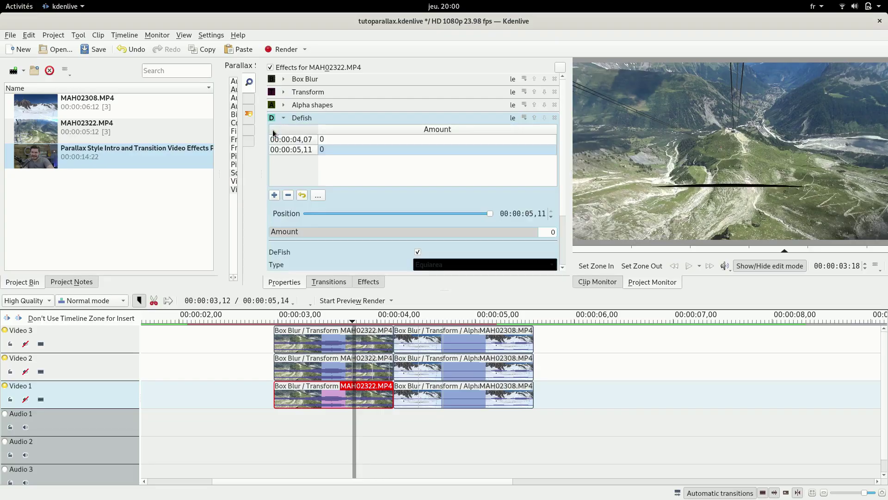
pyautogui.scroll(-3, 372, 174)
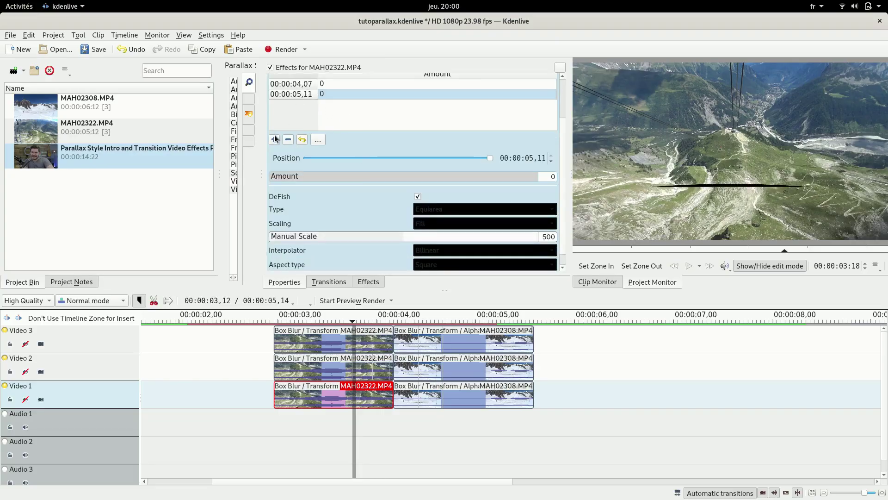
pyautogui.click(274, 139)
pyautogui.click(304, 95)
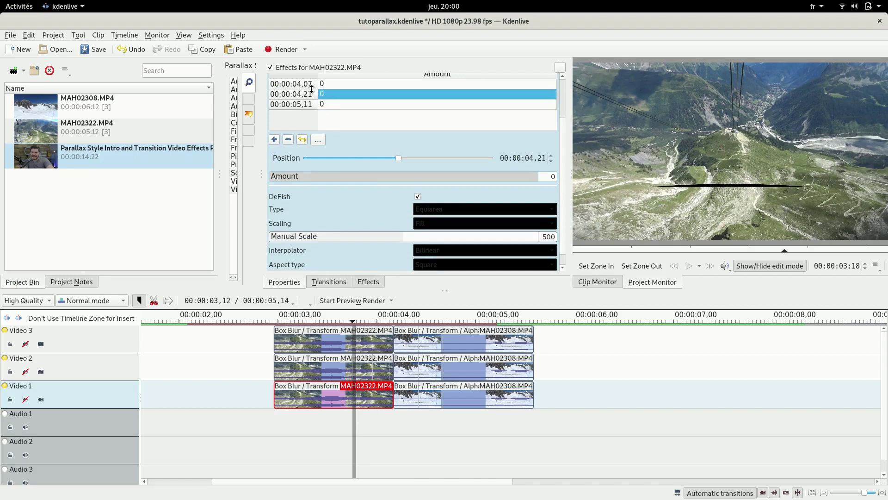
pyautogui.moveTo(398, 158); pyautogui.dragTo(436, 157)
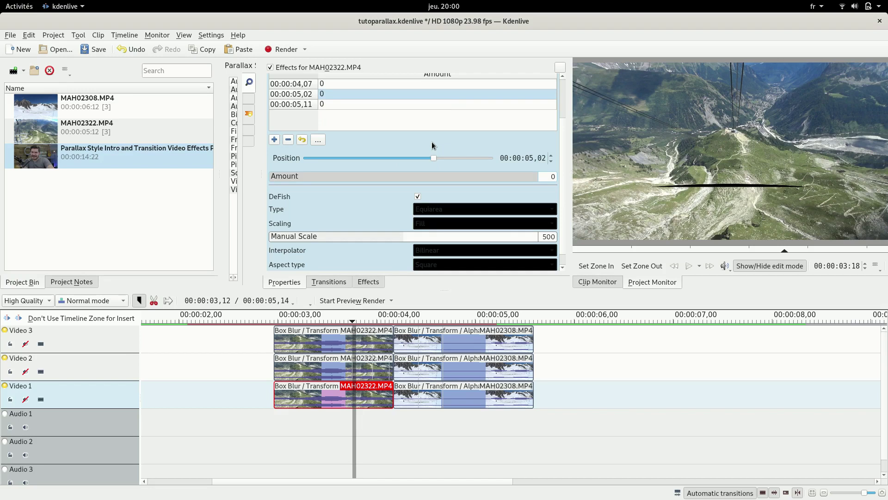
pyautogui.scroll(1, 431, 147)
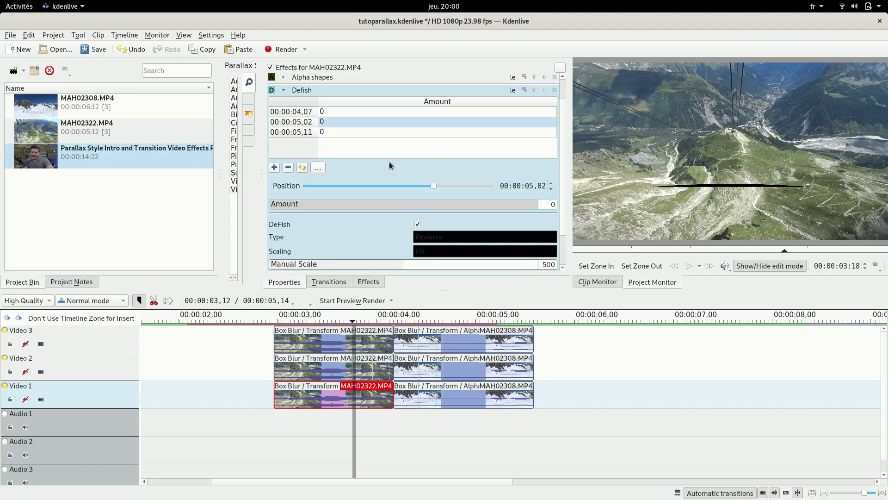
pyautogui.click(336, 133)
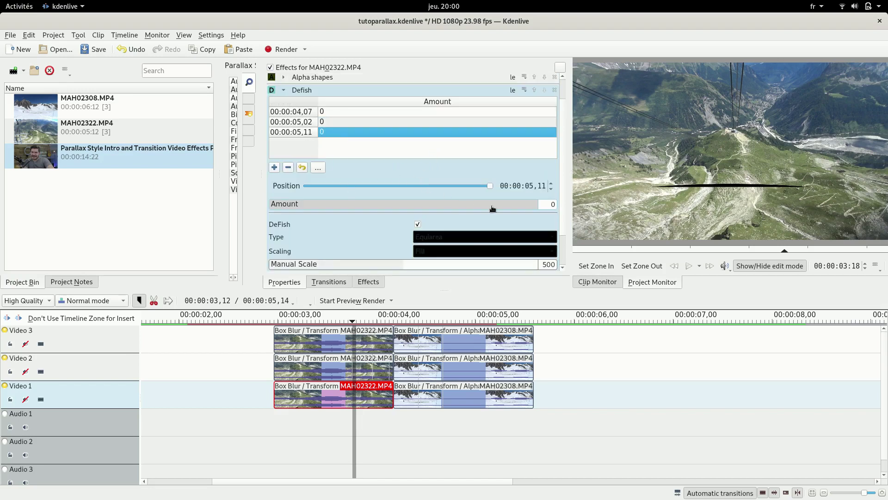
pyautogui.moveTo(492, 208); pyautogui.dragTo(465, 207)
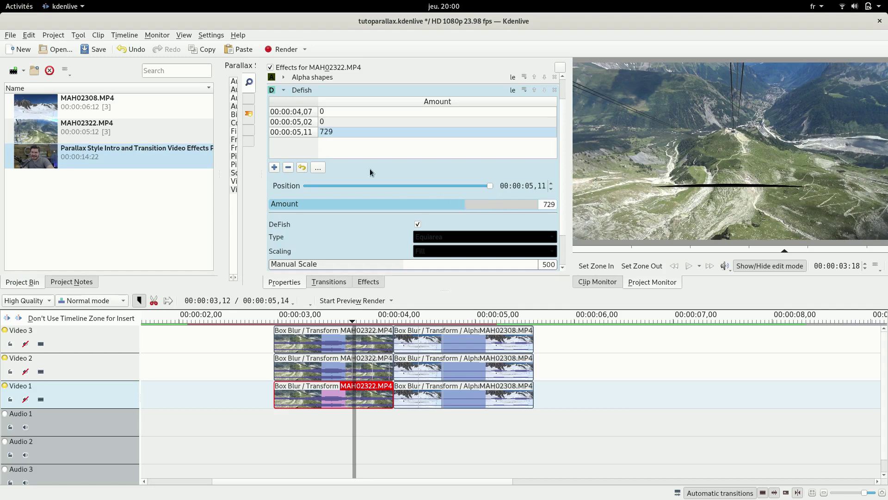
pyautogui.click(284, 90)
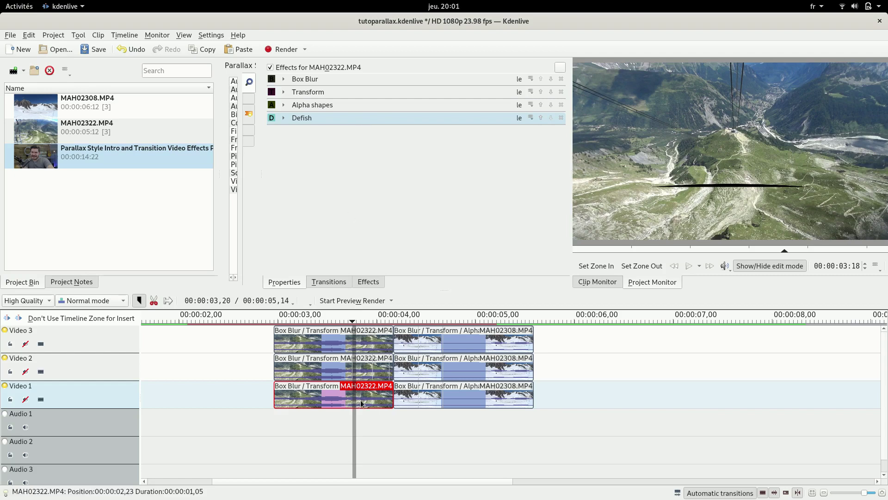
# Copy Defish from the effect stack onto the MAH02308 clips on Video 2 and Video 1.
pyautogui.click(284, 119)
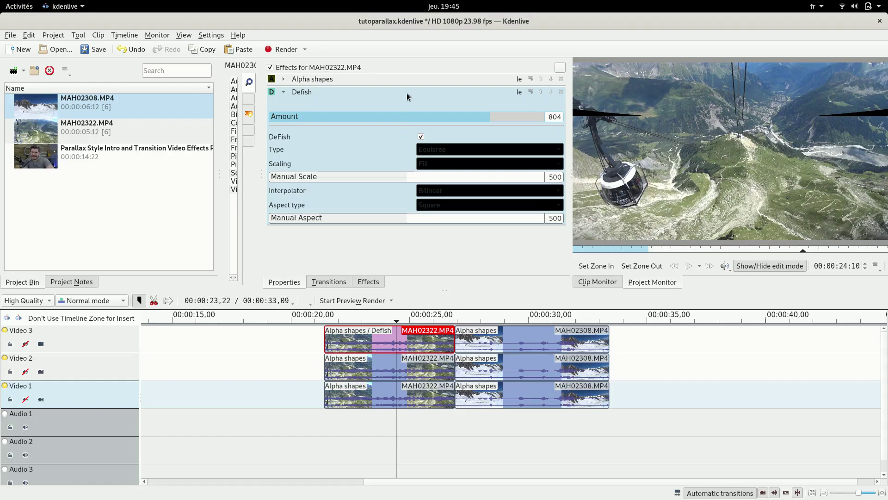
pyautogui.click(405, 370)
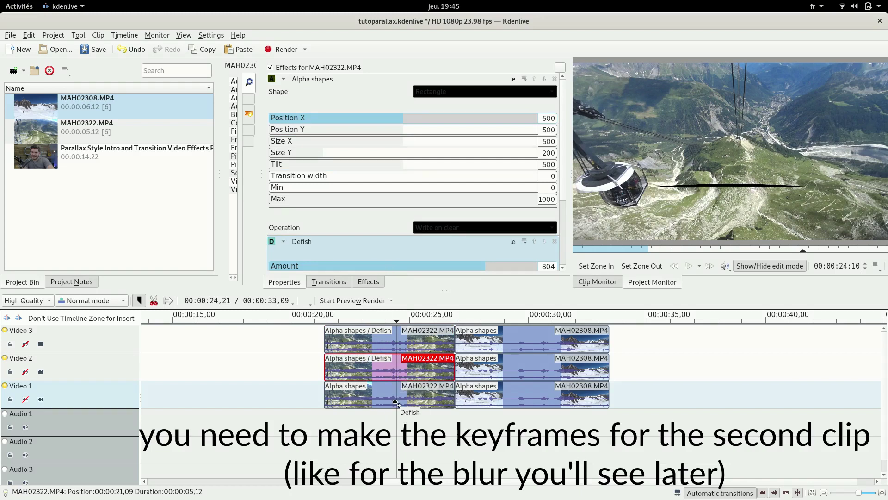
pyautogui.click(459, 329)
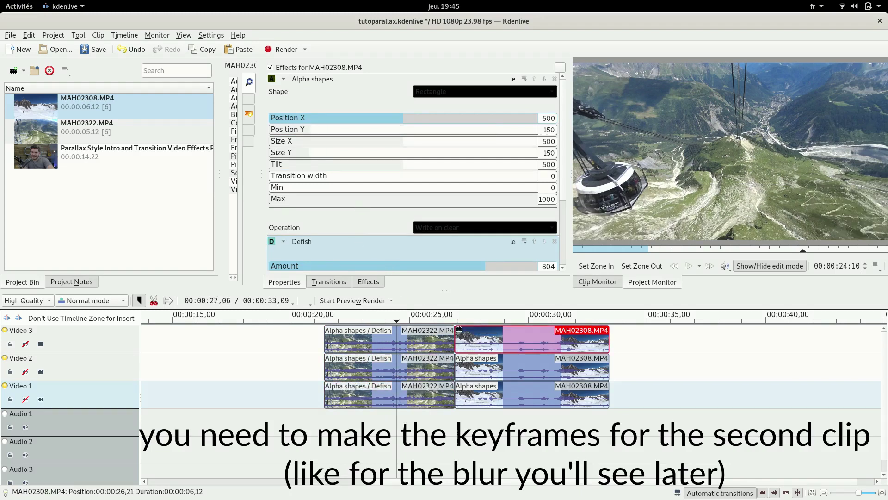
pyautogui.moveTo(363, 243); pyautogui.dragTo(481, 366)
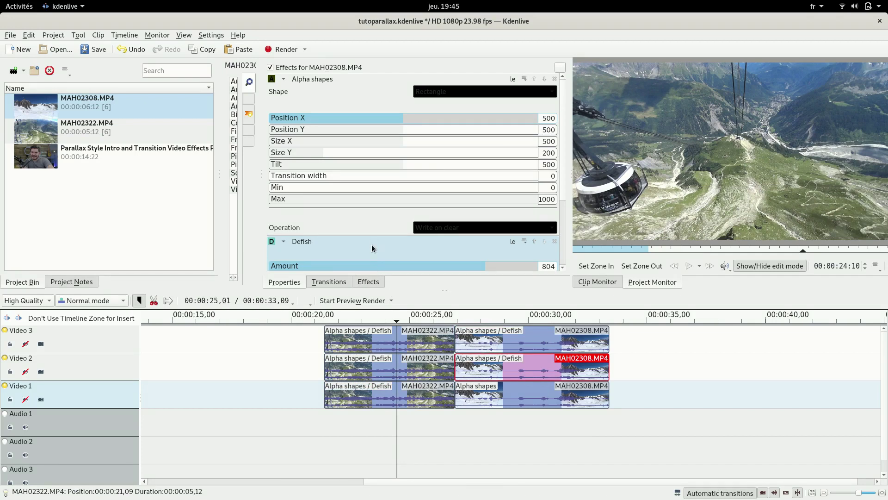
pyautogui.moveTo(374, 248); pyautogui.dragTo(491, 398)
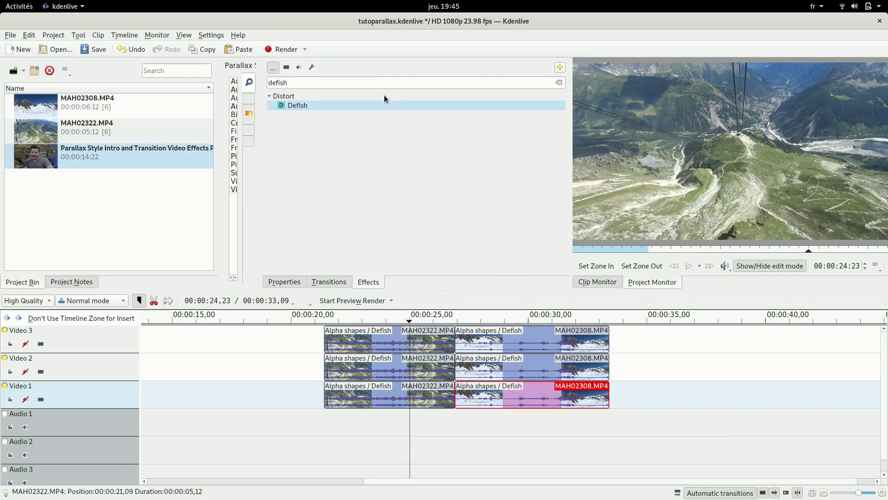
# Apply Transform to Video 1's MAH02322.MP4, hiding Videos 2–3 and collapsing Alpha shapes and Defish.
pyautogui.doubleClick(377, 79)
pyautogui.write('transf')
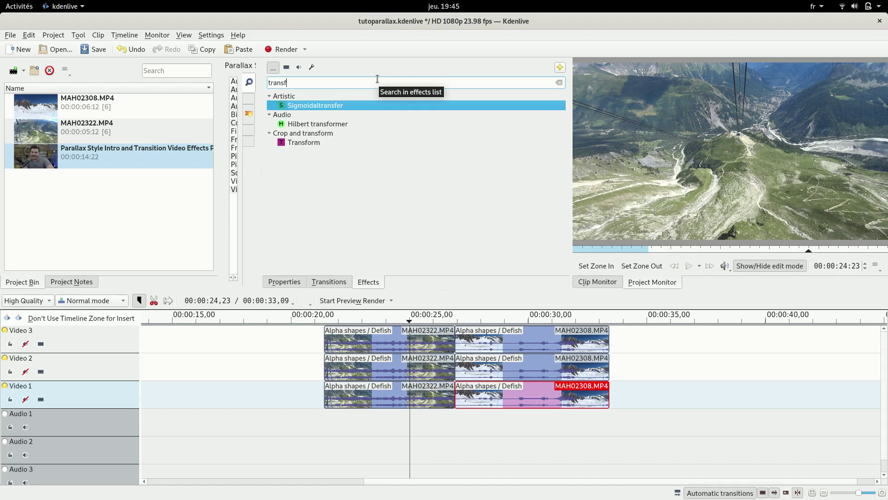
pyautogui.moveTo(318, 147); pyautogui.dragTo(404, 397)
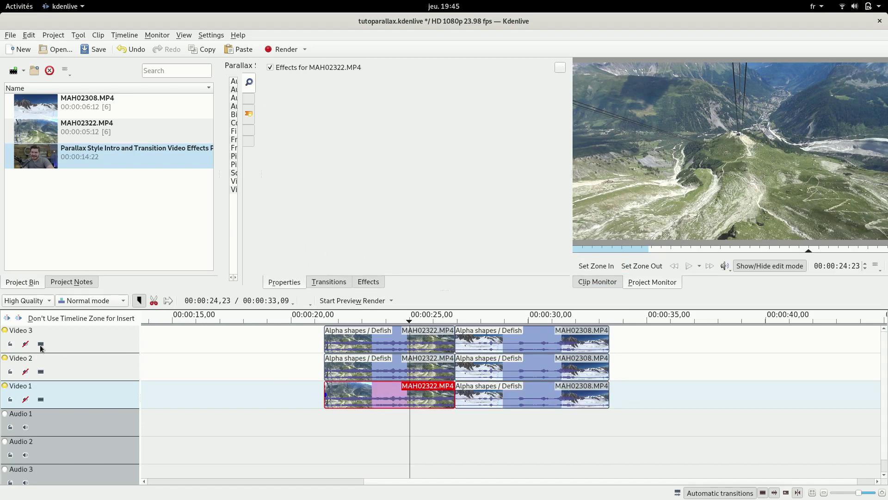
pyautogui.click(41, 345)
pyautogui.click(46, 371)
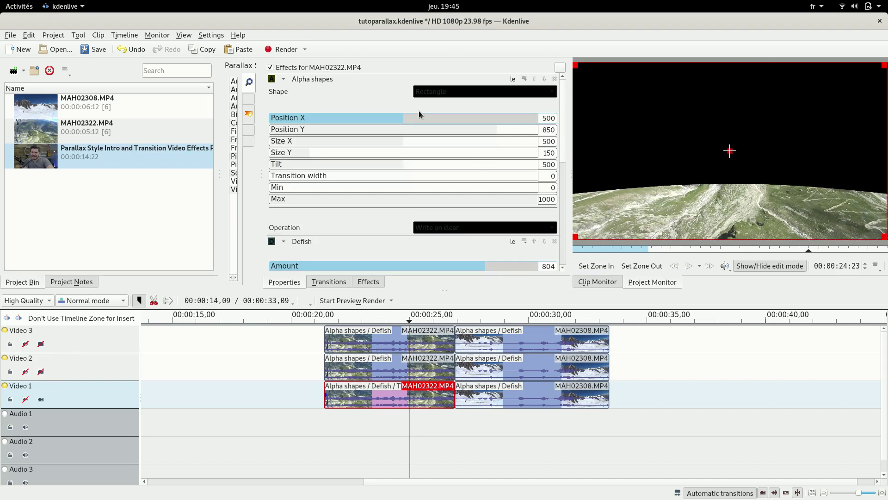
pyautogui.click(284, 79)
pyautogui.click(284, 92)
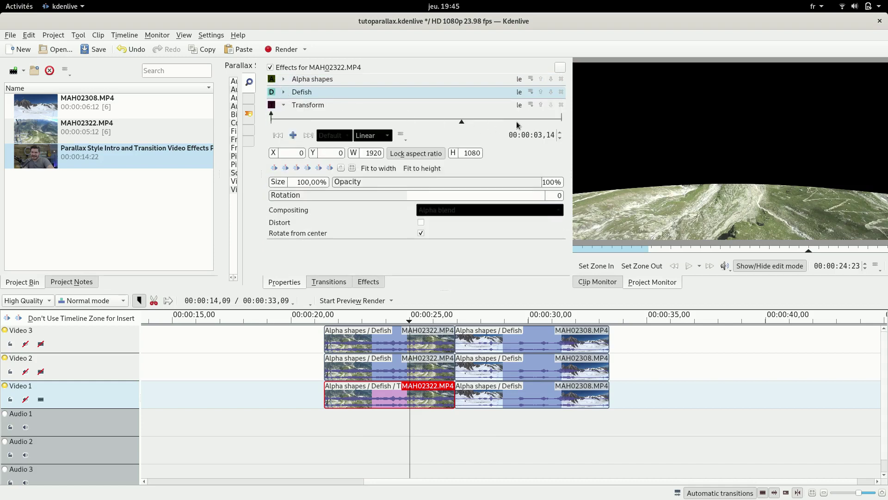
# Add a Smooth Transform keyframe at 05,02 and set the last keyframe's Y to 149.
pyautogui.click(308, 135)
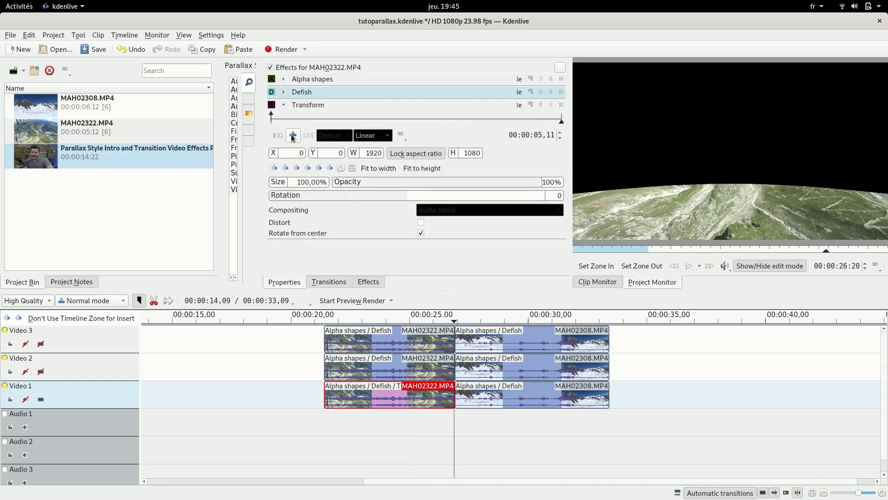
pyautogui.click(543, 123)
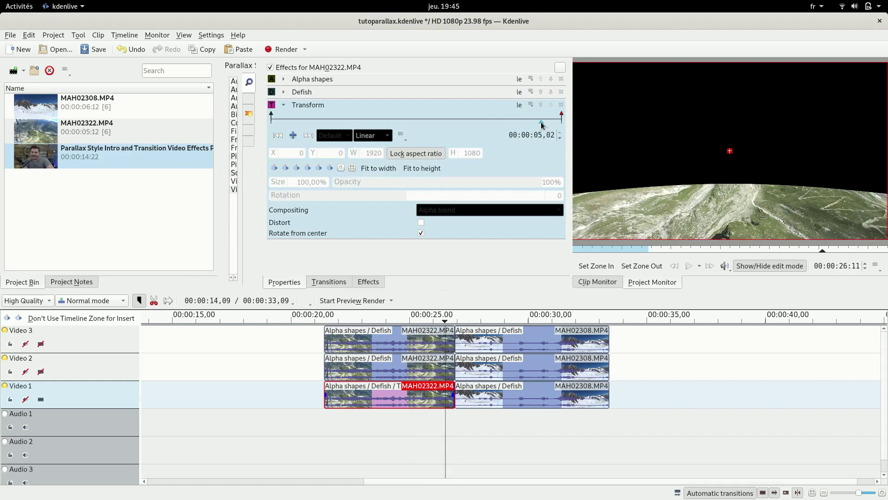
pyautogui.click(540, 123)
pyautogui.click(542, 123)
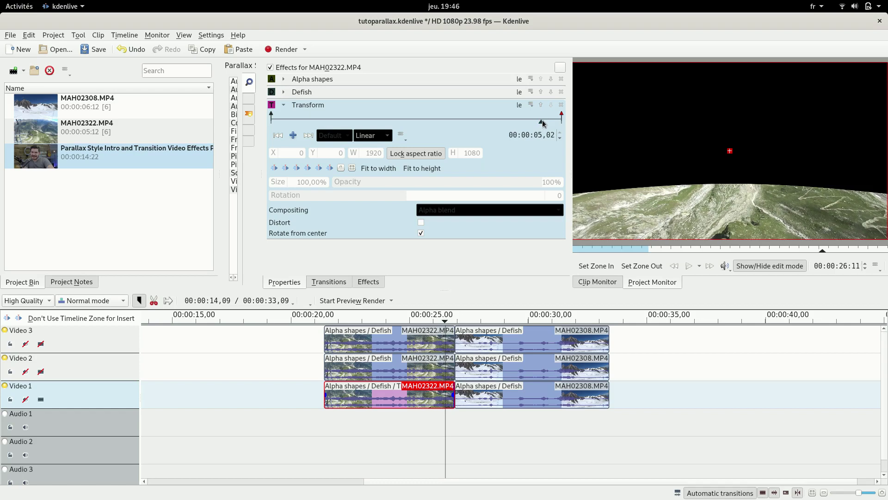
pyautogui.click(293, 136)
pyautogui.click(373, 135)
pyautogui.click(370, 148)
pyautogui.click(307, 136)
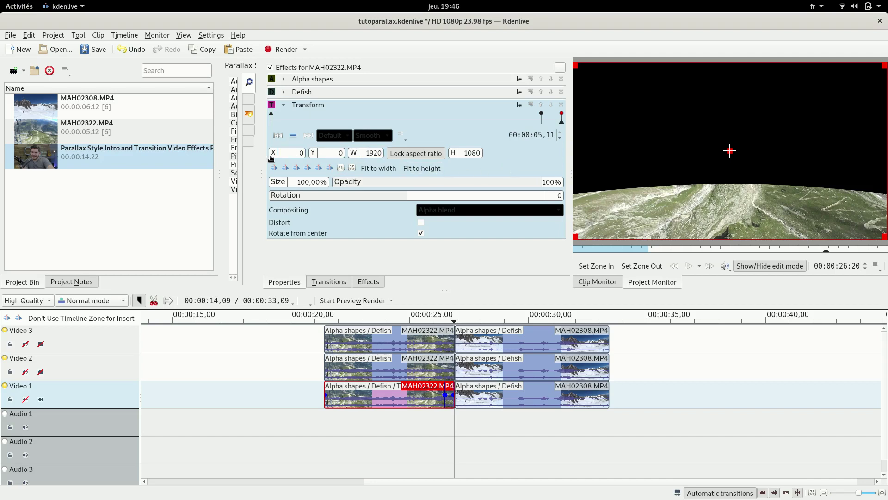
pyautogui.moveTo(314, 156); pyautogui.dragTo(388, 152)
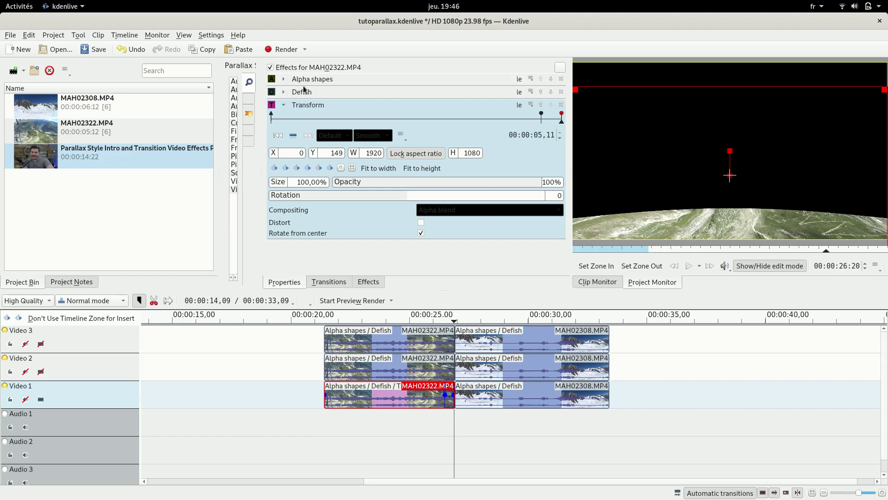
# Show Videos 2 and 3 again and move Transform to the top of the effect stack.
pyautogui.click(41, 344)
pyautogui.click(40, 371)
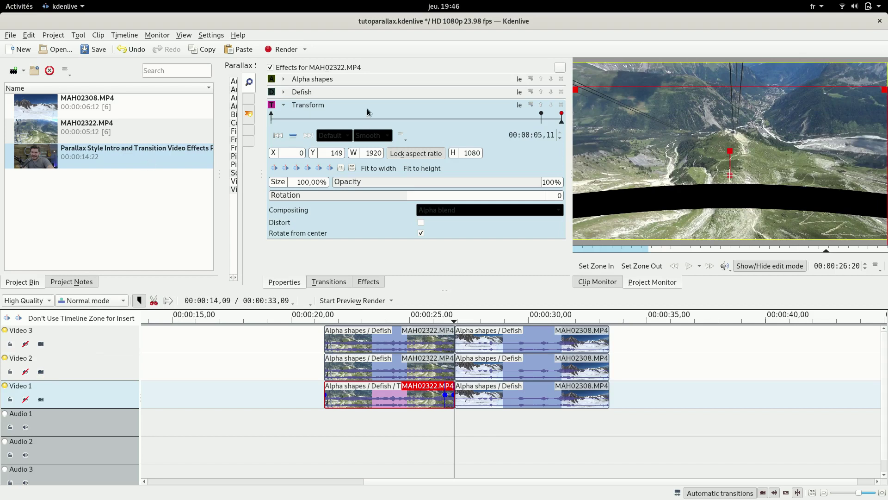
pyautogui.moveTo(376, 109); pyautogui.dragTo(377, 80)
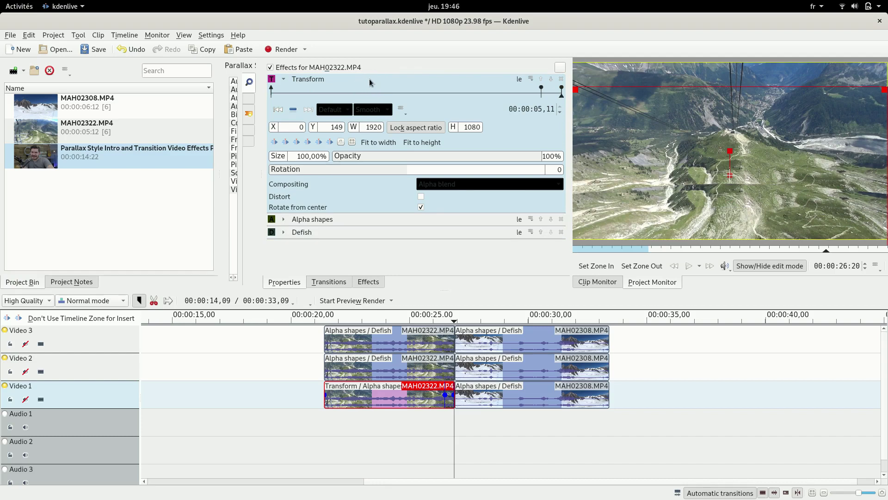
pyautogui.click(402, 370)
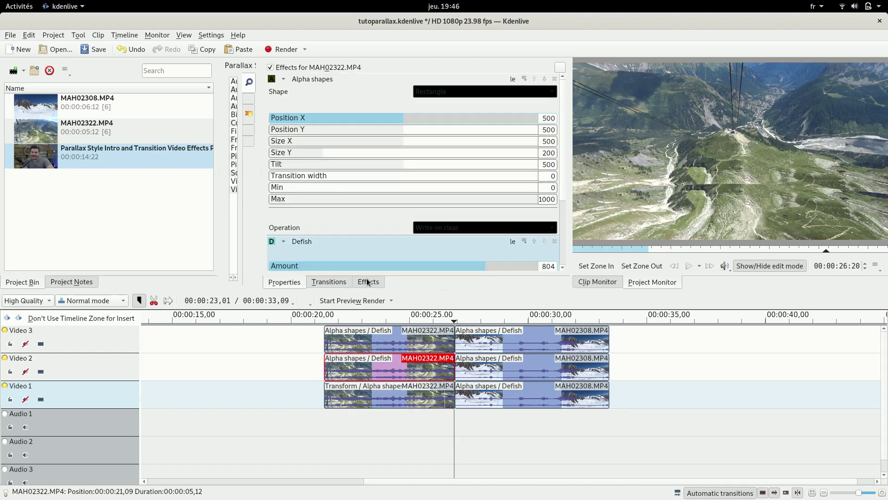
# Apply Transform to Video 2's MAH02322.MP4 and collapse Alpha shapes and Defish.
pyautogui.click(367, 283)
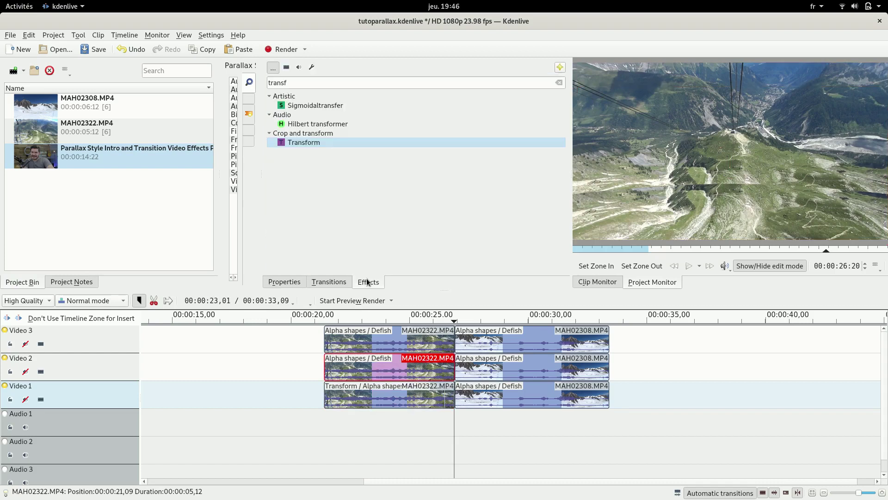
pyautogui.moveTo(332, 143); pyautogui.dragTo(425, 372)
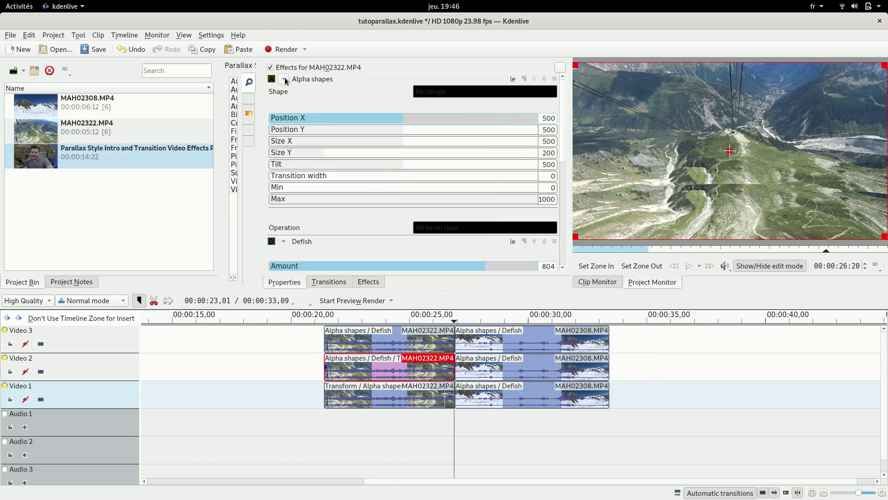
pyautogui.click(284, 79)
pyautogui.click(284, 91)
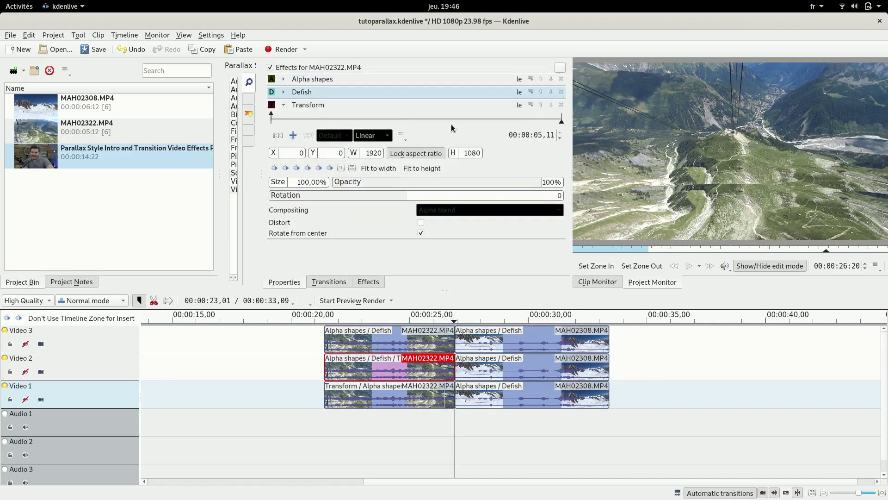
# Add a Smooth Transform keyframe at 05,02.
pyautogui.click(534, 124)
pyautogui.click(537, 122)
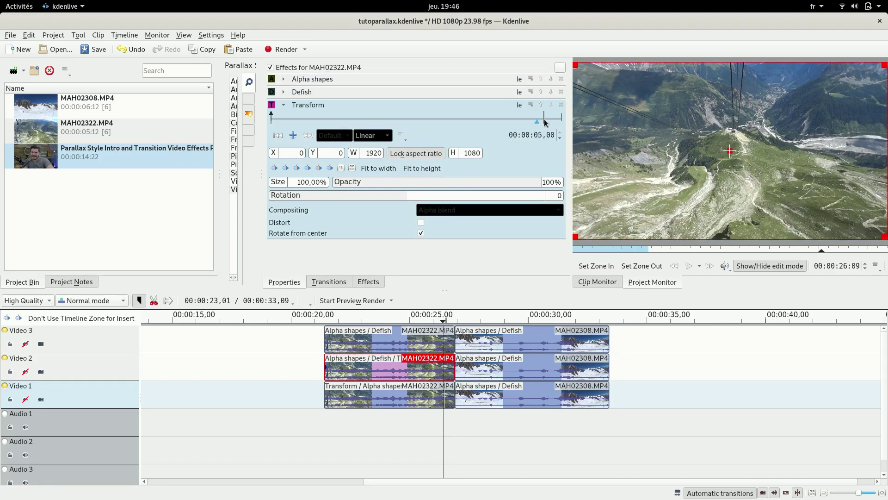
pyautogui.click(545, 122)
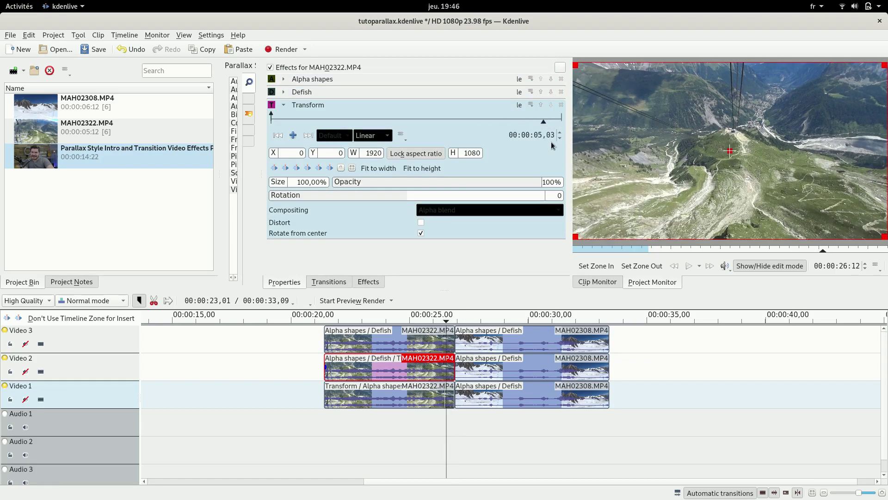
pyautogui.click(293, 135)
pyautogui.click(373, 135)
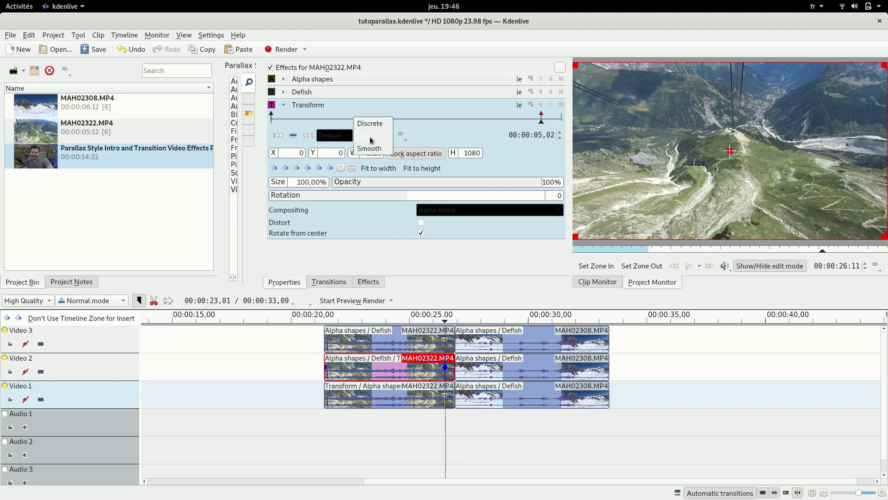
pyautogui.click(370, 148)
# Add a Transform keyframe at the clip's end with Y set to 26.
pyautogui.click(307, 135)
pyautogui.click(292, 135)
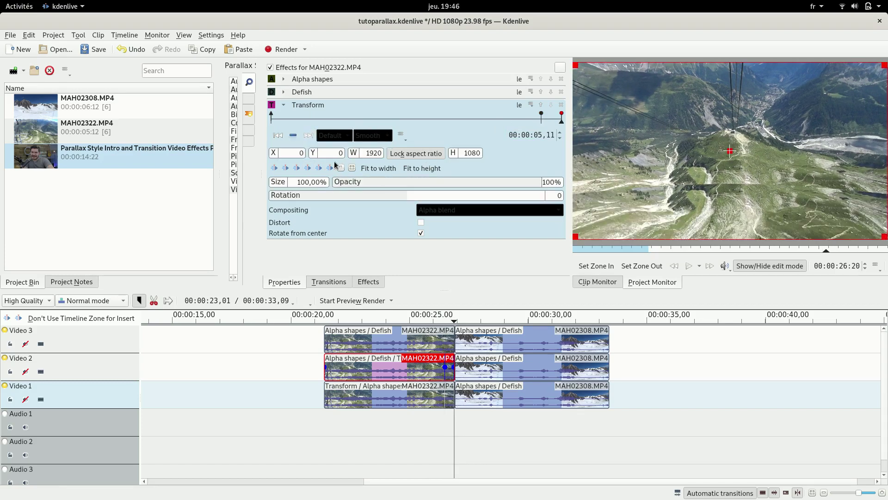
pyautogui.moveTo(318, 155); pyautogui.dragTo(330, 153)
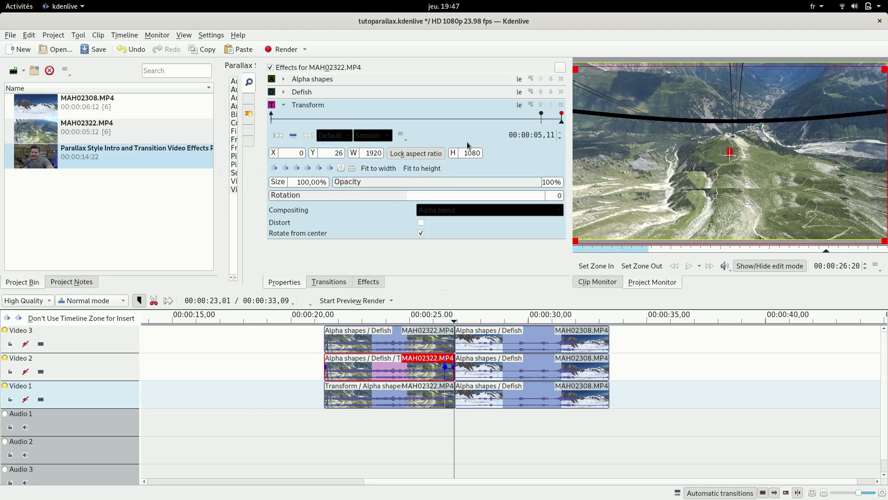
pyautogui.click(429, 341)
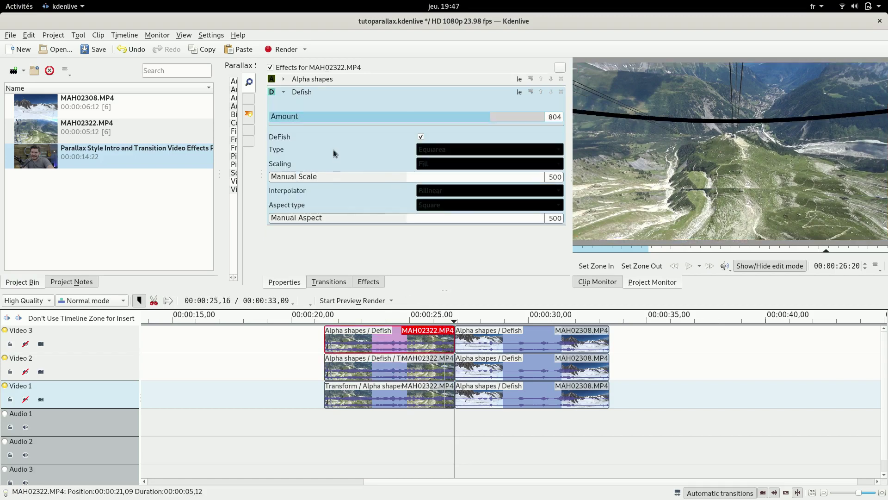
# Apply Transform from the favourite effects to Video 3's MAH02322.MP4 and collapse Defish.
pyautogui.click(306, 301)
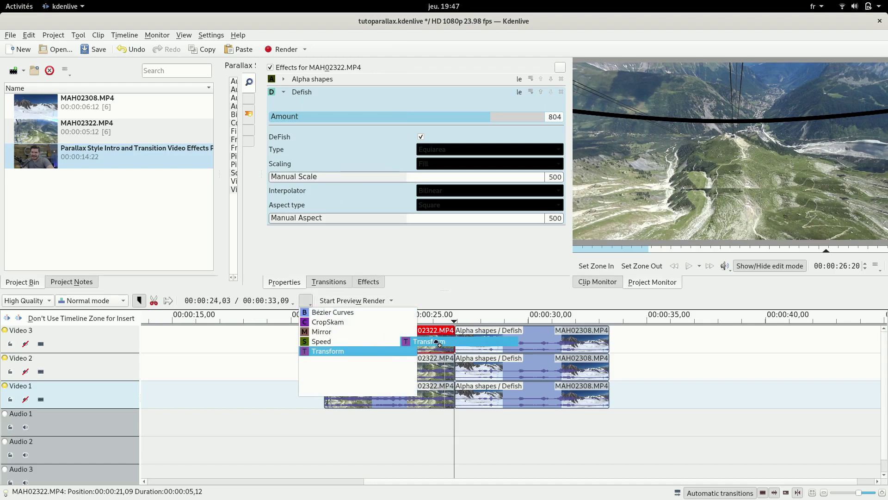
pyautogui.click(338, 351)
pyautogui.click(294, 95)
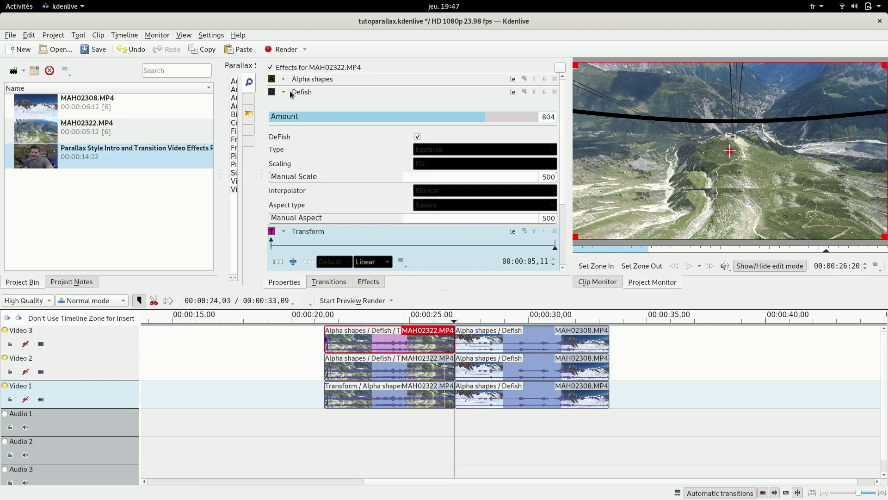
pyautogui.click(283, 92)
# Add a Smooth Transform keyframe at 05,02.
pyautogui.click(537, 122)
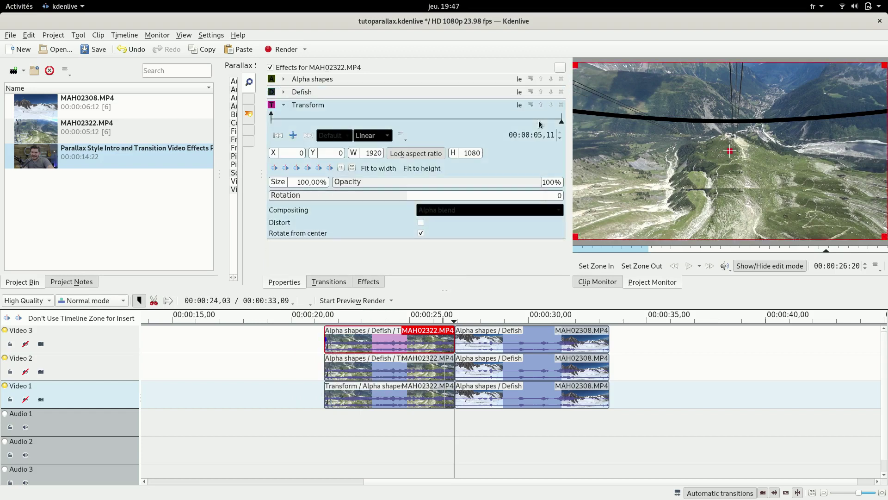
pyautogui.click(560, 133)
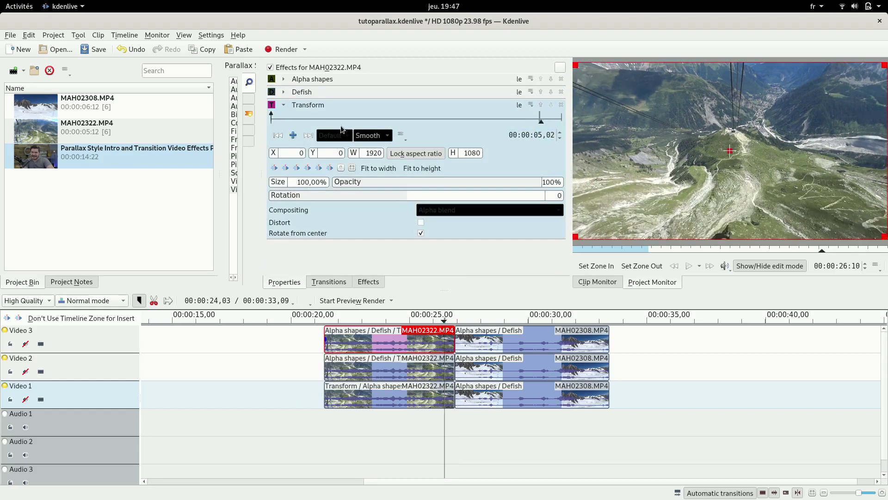
pyautogui.click(292, 135)
pyautogui.click(373, 135)
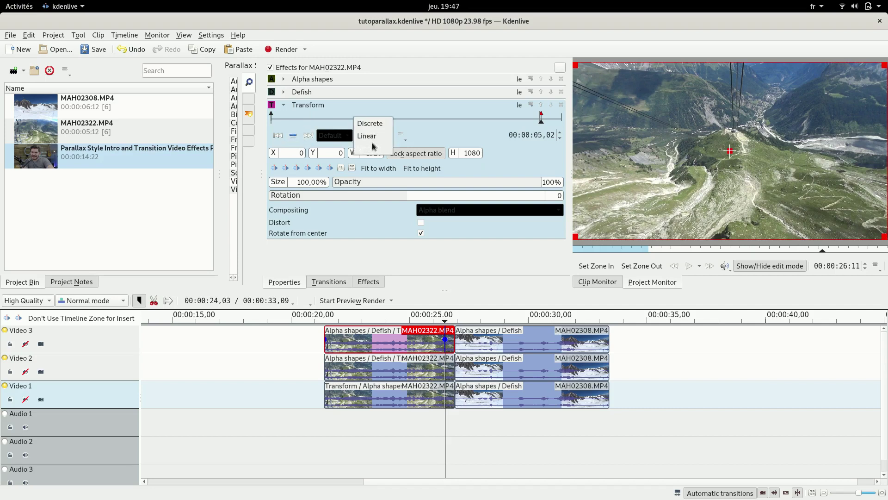
pyautogui.click(374, 147)
# Add an end keyframe, fit the frame to full width, and set Y to -124.
pyautogui.click(308, 135)
pyautogui.click(292, 135)
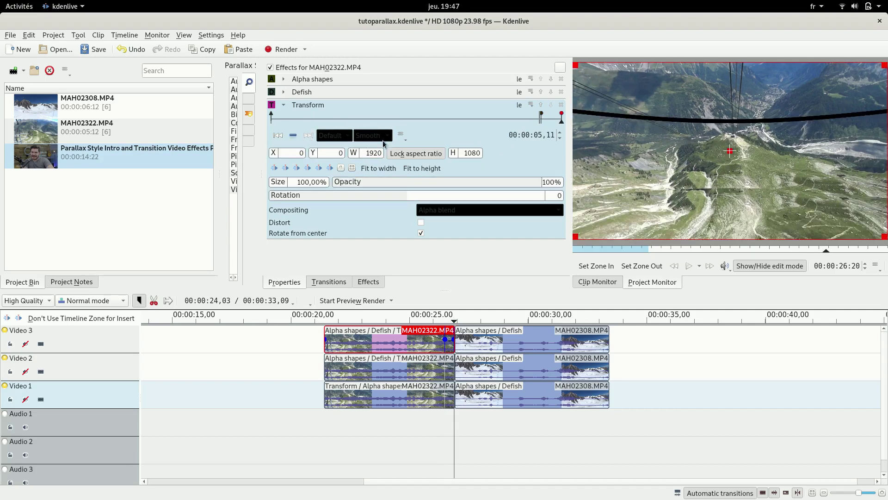
pyautogui.click(375, 169)
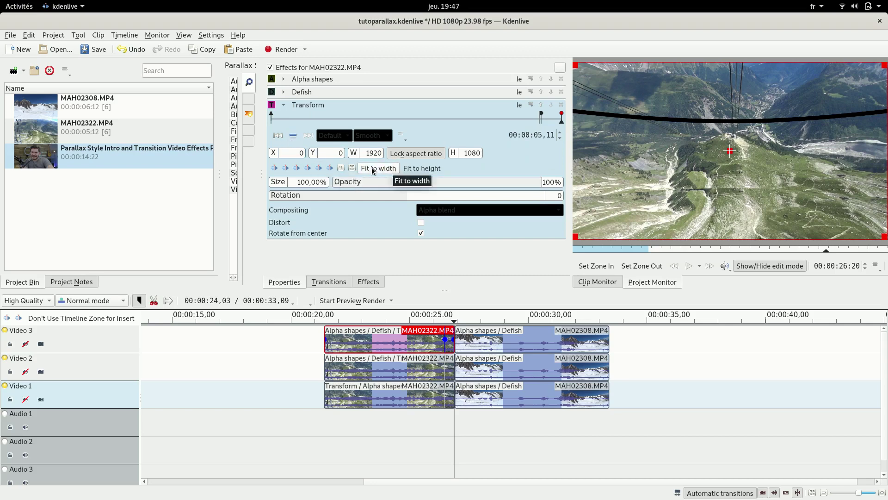
pyautogui.moveTo(313, 154); pyautogui.dragTo(253, 156)
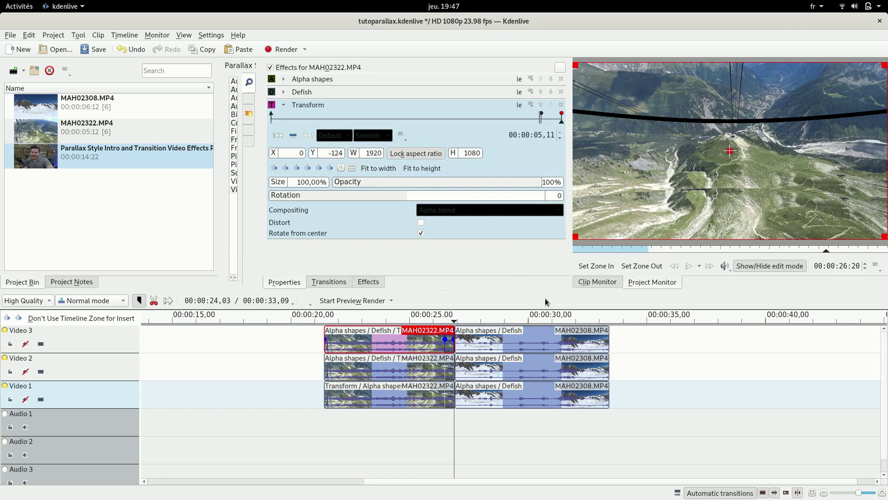
# Set the Video 3 clip's last Transform keyframe to Y -80.
pyautogui.press('Left')
pyautogui.click(452, 322)
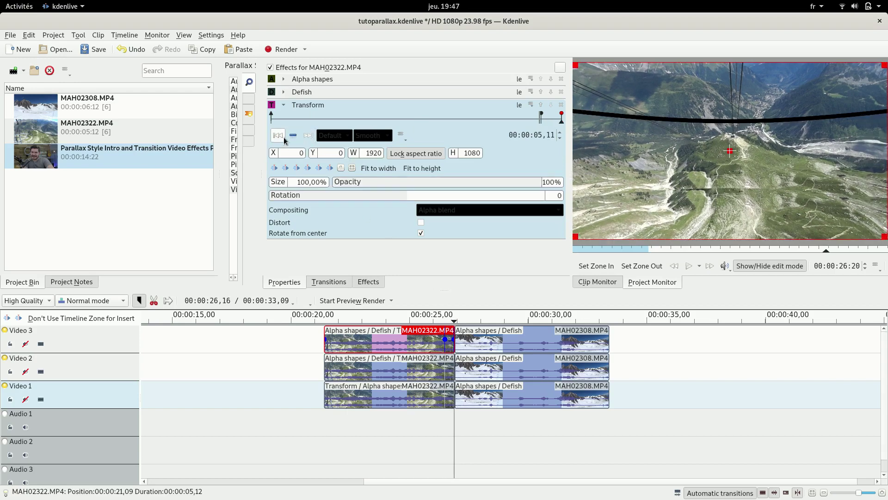
pyautogui.scroll(-2, 328, 153)
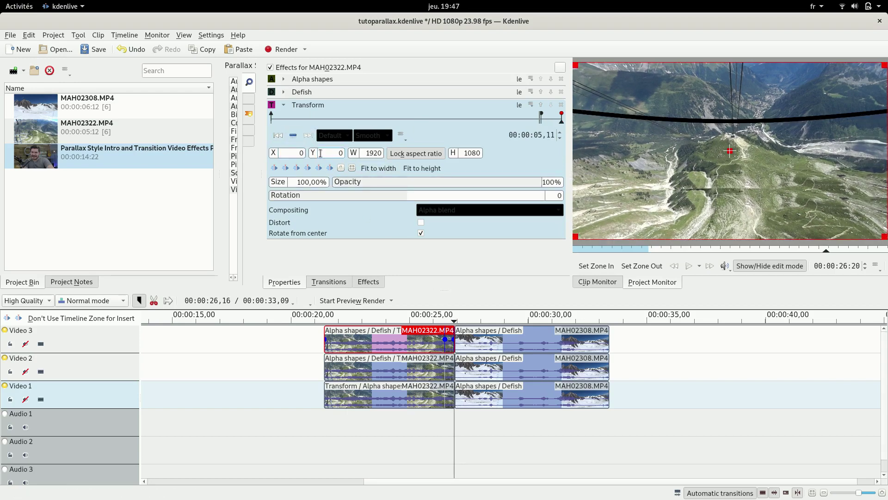
pyautogui.moveTo(337, 154); pyautogui.dragTo(272, 156)
# Delete the six early clips at the start of the timeline.
pyautogui.scroll(-3, 275, 358)
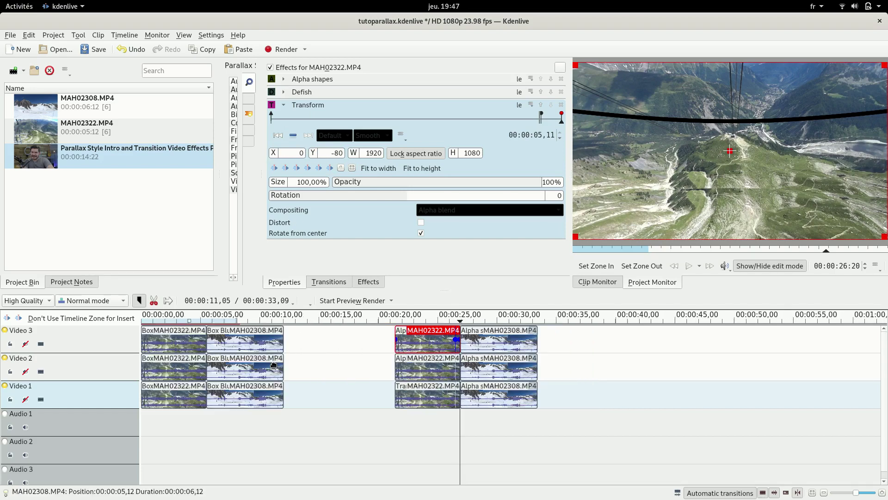
pyautogui.click(234, 427)
pyautogui.moveTo(222, 420); pyautogui.dragTo(102, 332)
pyautogui.press('Delete')
pyautogui.scroll(3, 318, 354)
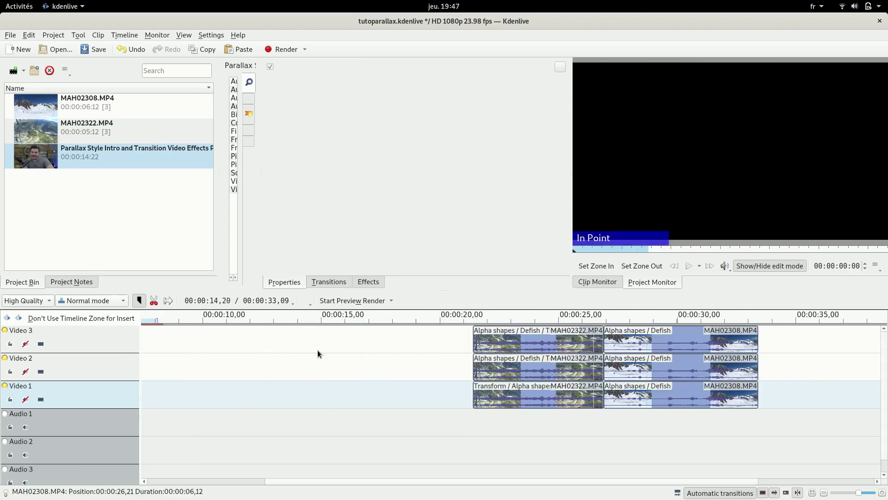
pyautogui.scroll(2, 512, 354)
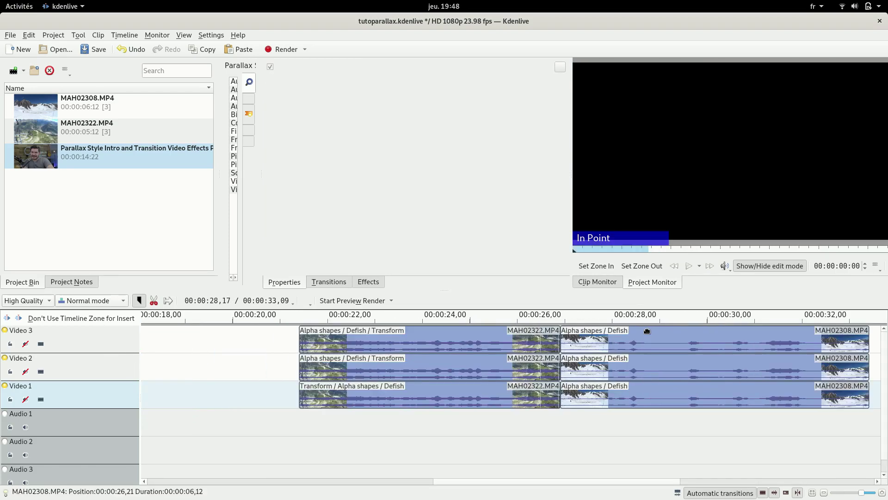
pyautogui.click(530, 347)
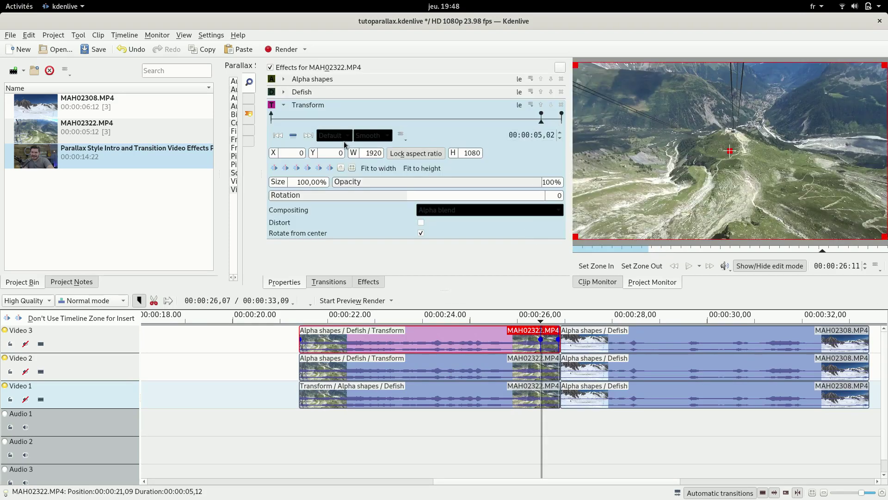
# Raise Video 3's final Transform keyframe to Y -145 and put Transform first in its stack.
pyautogui.click(309, 136)
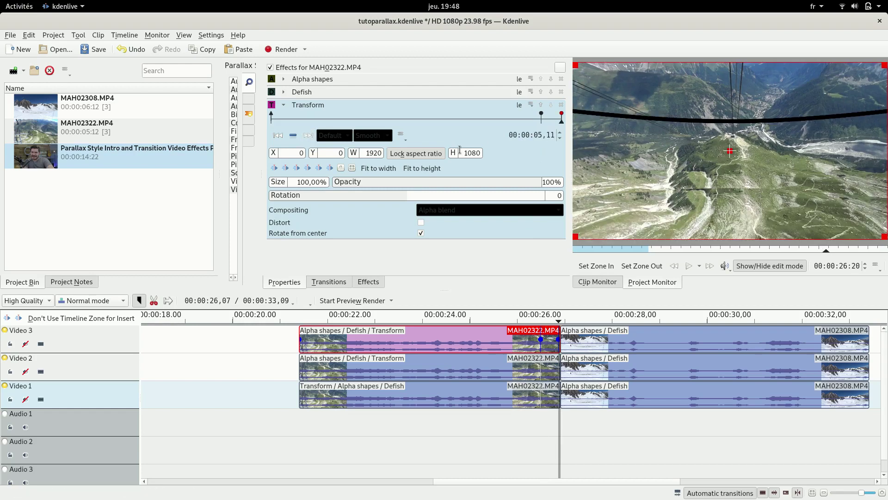
pyautogui.moveTo(313, 156); pyautogui.dragTo(271, 156)
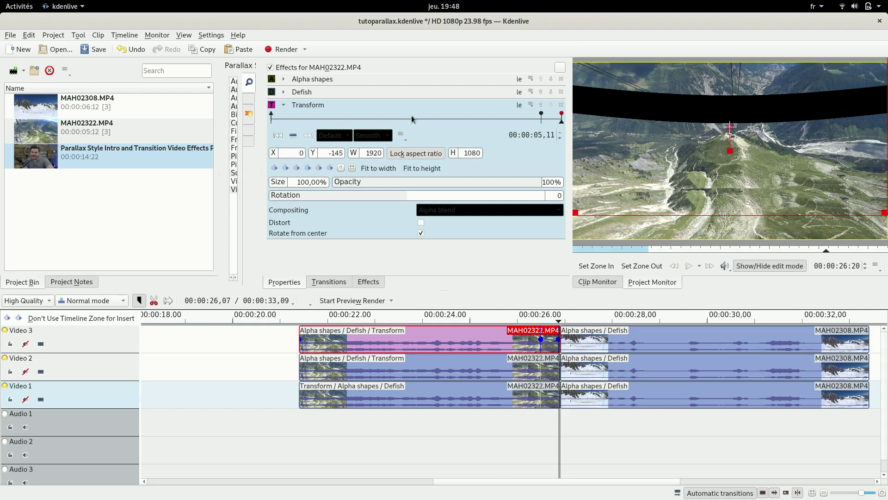
pyautogui.moveTo(401, 104); pyautogui.dragTo(396, 79)
# Make Transform the first effect on the Video 2 MAH02322 clip.
pyautogui.click(515, 355)
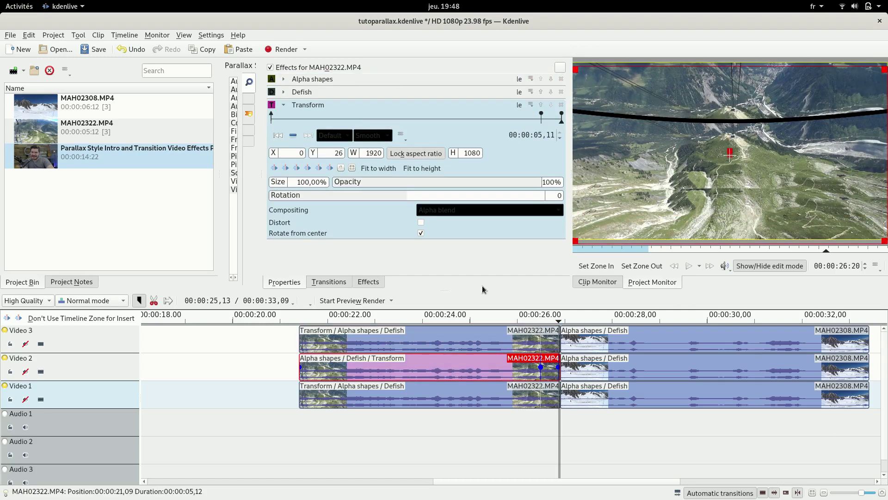
pyautogui.moveTo(362, 106); pyautogui.dragTo(343, 80)
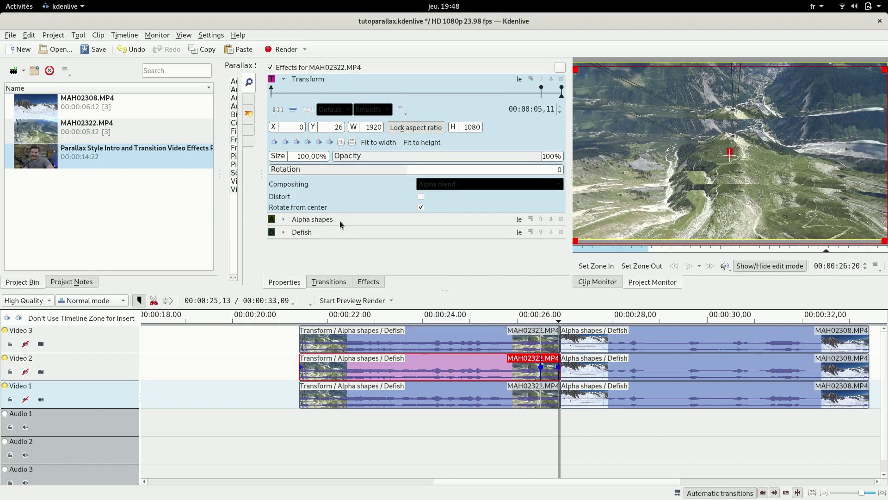
pyautogui.click(283, 80)
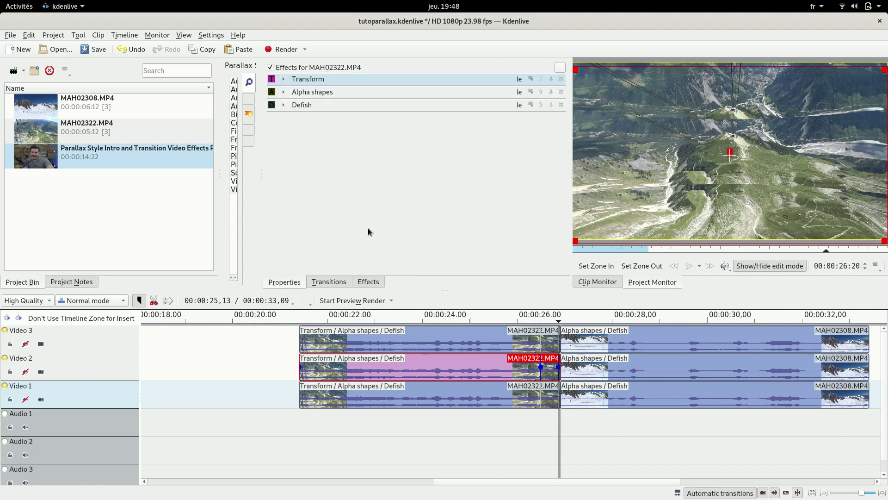
# Search effects for 'blur' and apply Box Blur to the Video 1 MAH02322 clip.
pyautogui.click(374, 284)
pyautogui.doubleClick(338, 84)
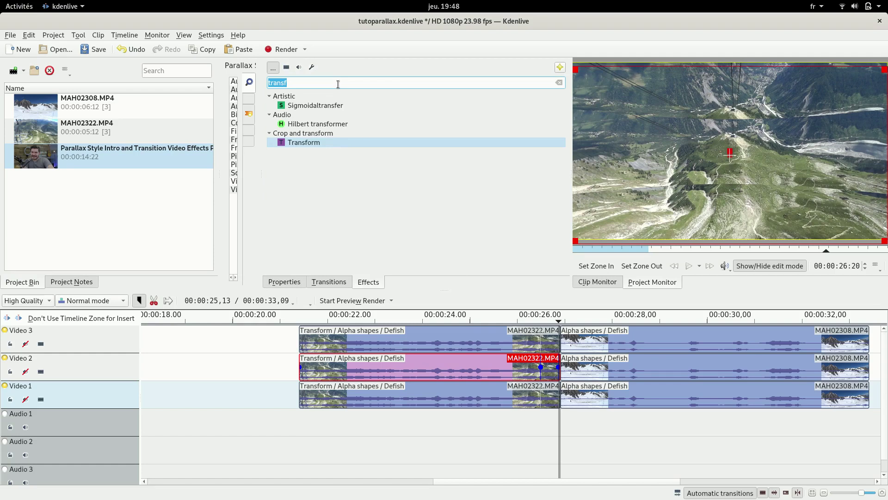
pyautogui.write('blur')
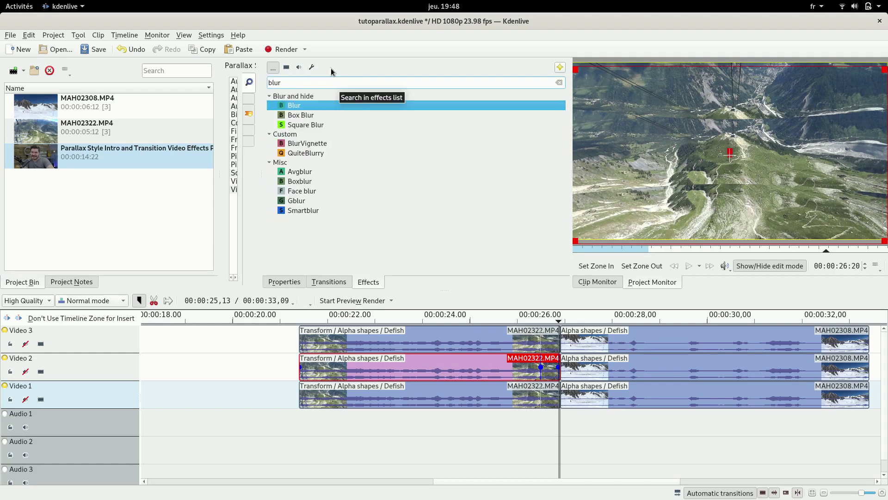
pyautogui.click(313, 118)
pyautogui.moveTo(311, 118); pyautogui.dragTo(501, 398)
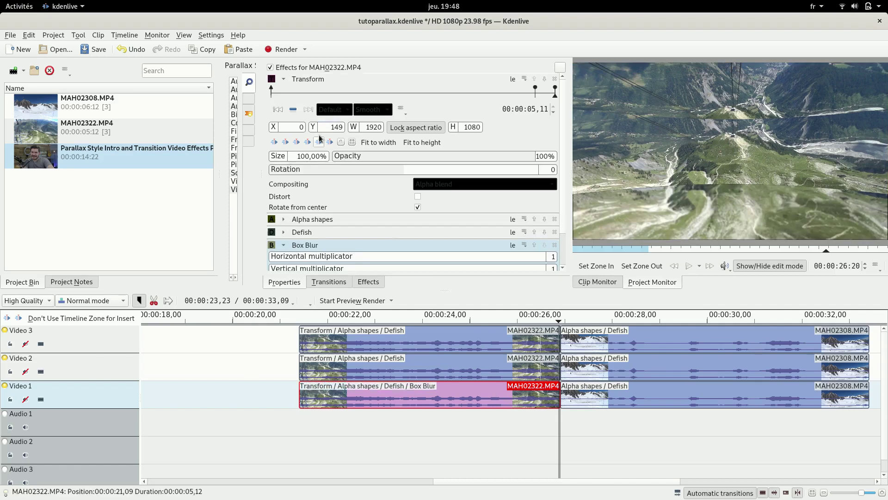
# Set Box Blur's vertical multiplicator to 5 and make it the first effect.
pyautogui.click(284, 79)
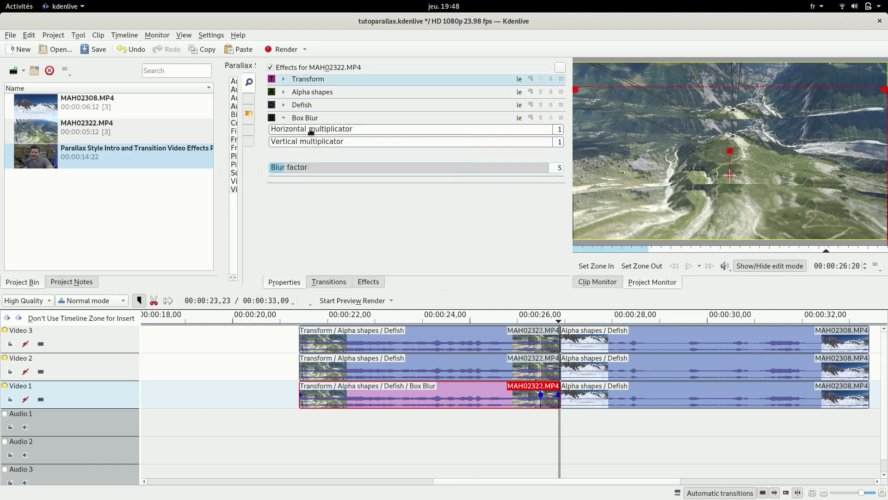
pyautogui.click(291, 143)
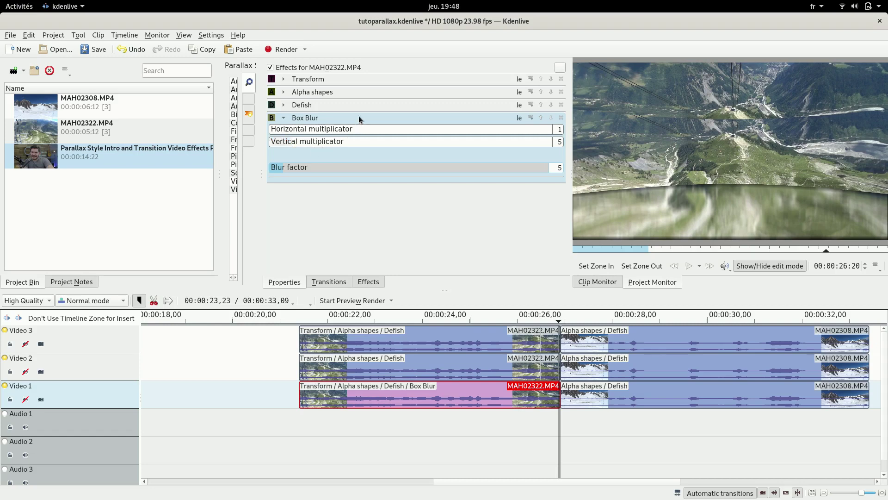
pyautogui.moveTo(359, 122); pyautogui.dragTo(352, 80)
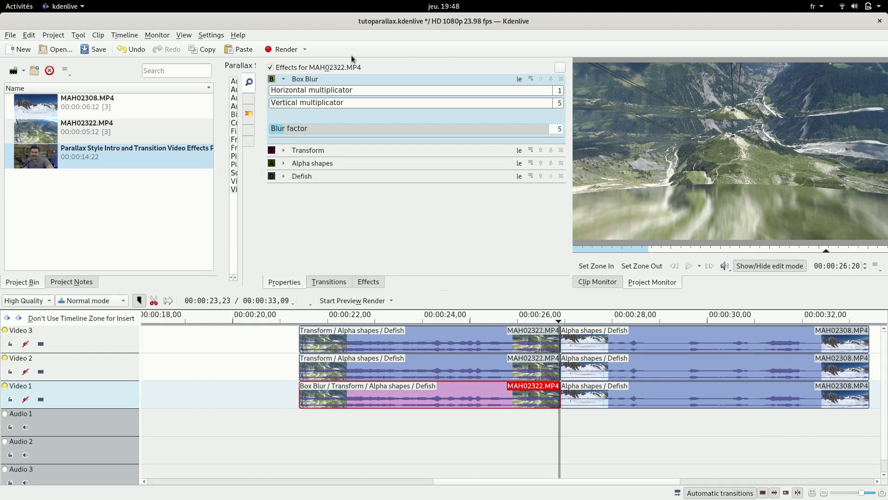
pyautogui.click(362, 322)
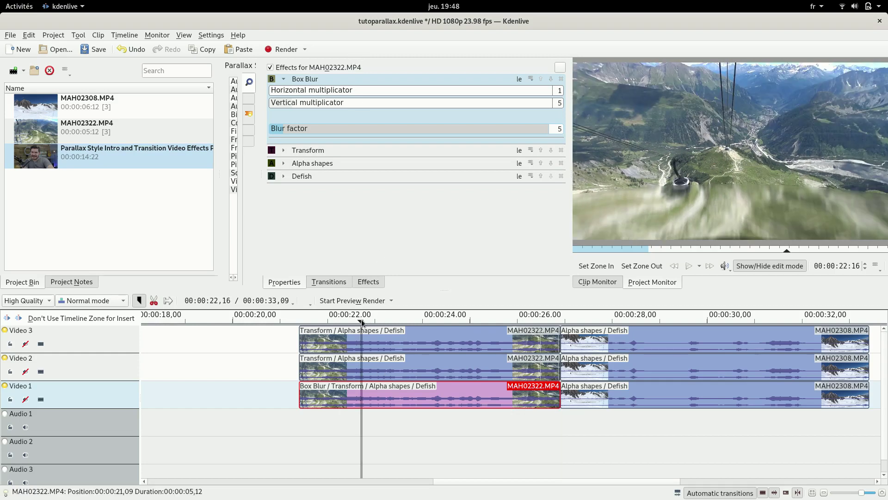
# Keyframe Video 1's Blur factor to 0 at the start and at 00:00:05,02.
pyautogui.click(541, 319)
pyautogui.click(526, 342)
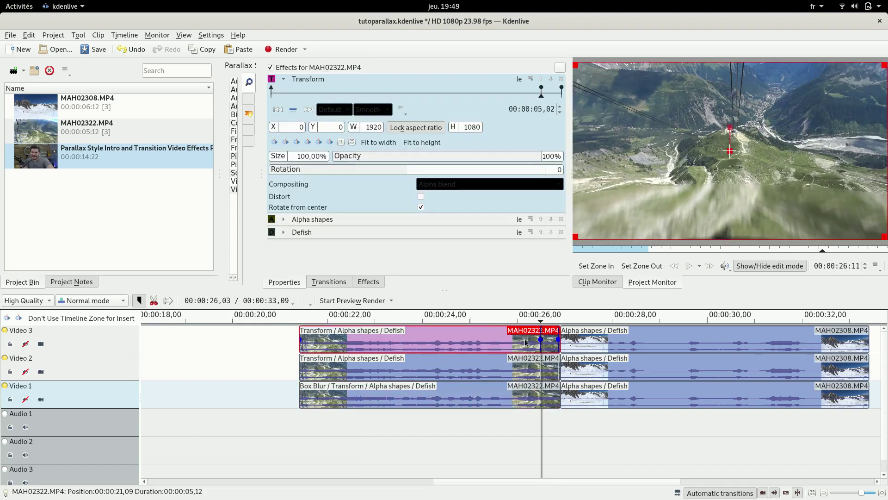
pyautogui.click(524, 401)
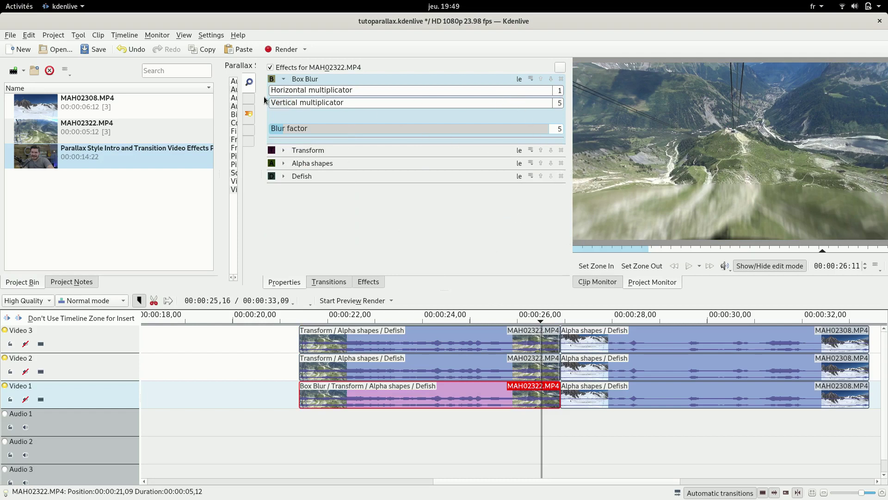
pyautogui.click(277, 118)
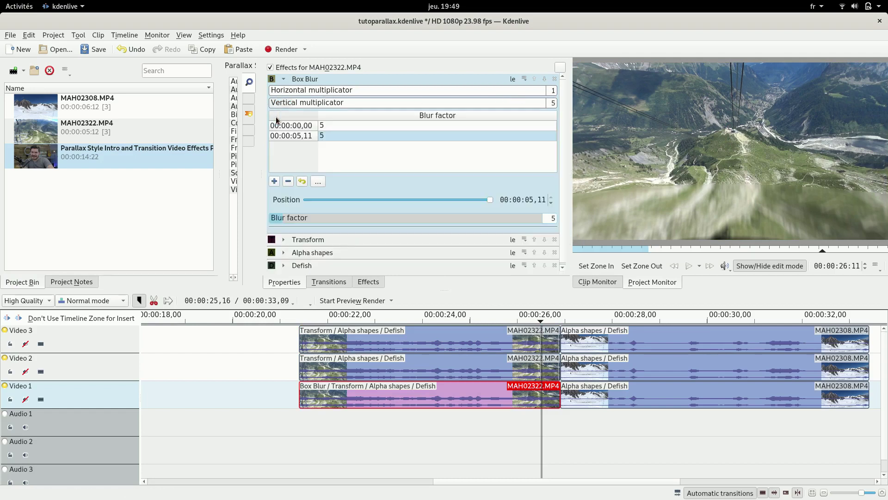
pyautogui.click(300, 126)
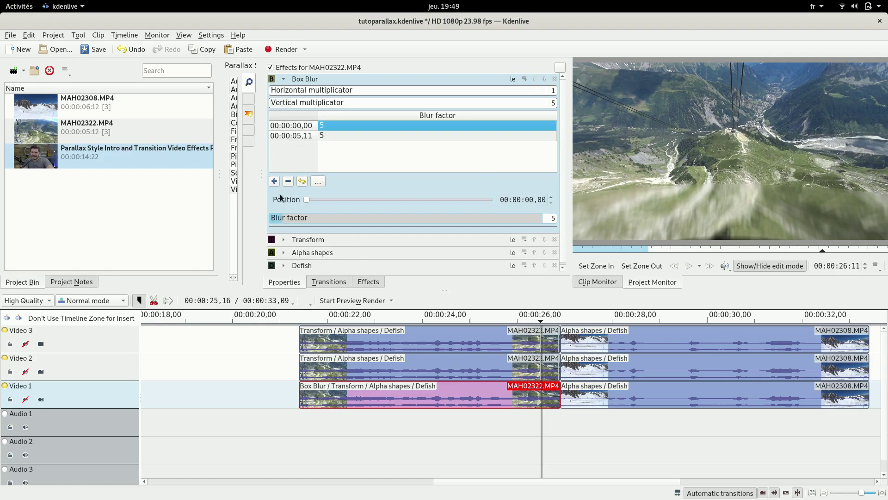
pyautogui.click(273, 182)
pyautogui.click(302, 138)
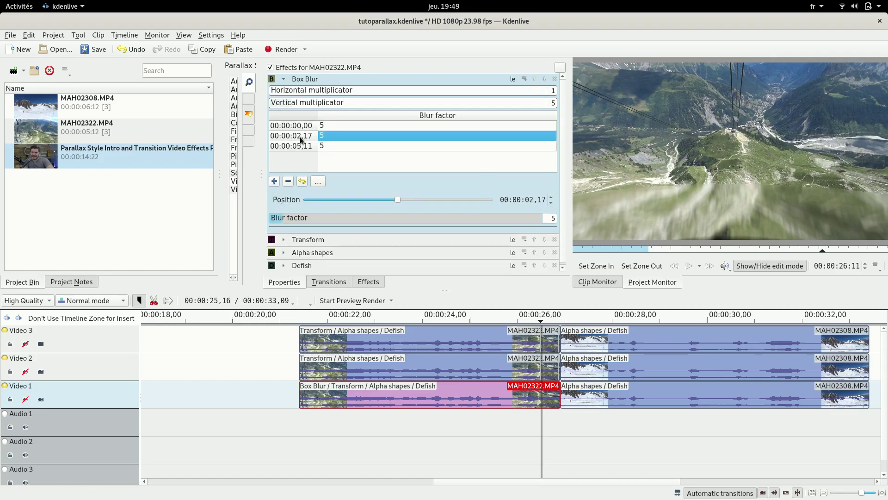
pyautogui.moveTo(398, 200); pyautogui.dragTo(477, 201)
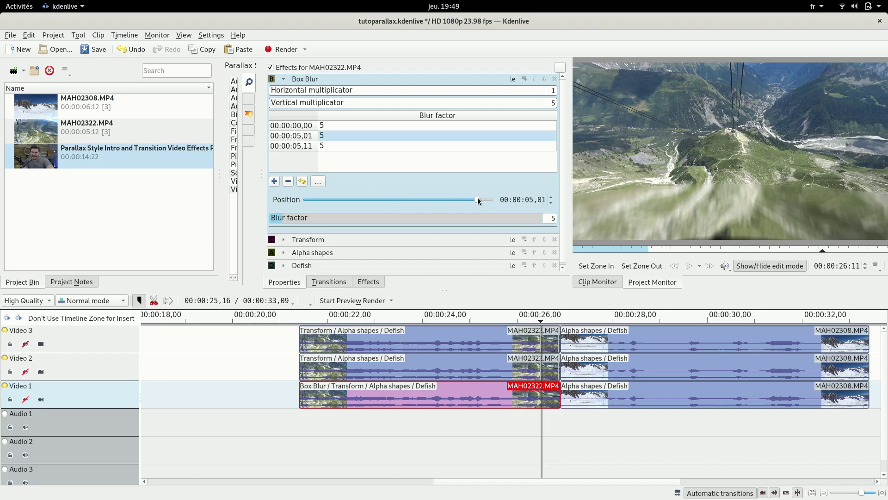
pyautogui.doubleClick(392, 136)
pyautogui.doubleClick(366, 127)
pyautogui.write('0')
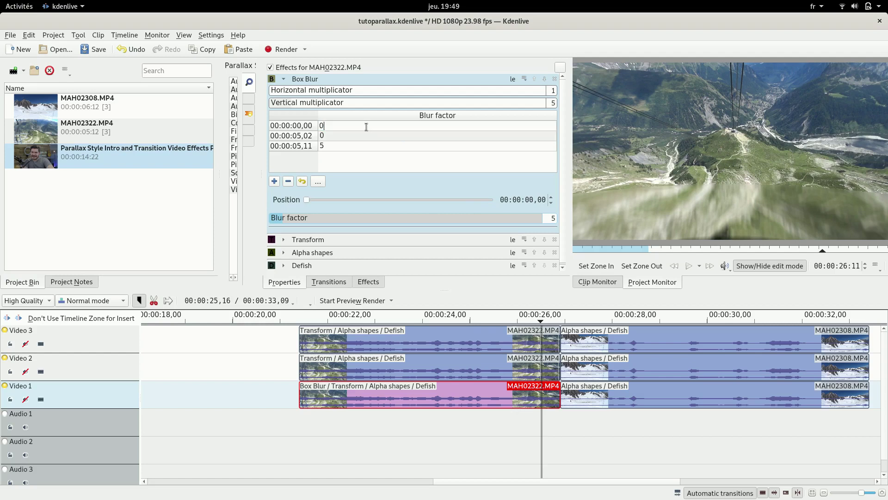
pyautogui.press('Return')
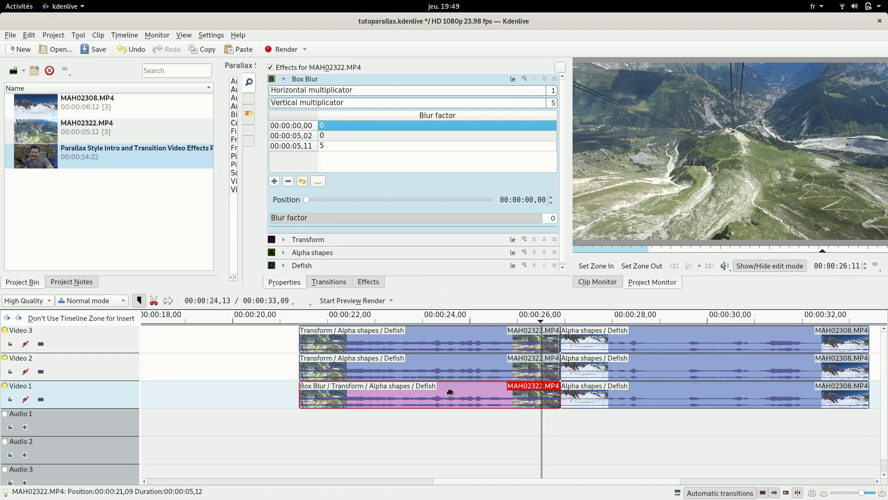
# Copy Box Blur onto the Video 2 and Video 3 MAH02322 clips, placing it first.
pyautogui.moveTo(373, 81); pyautogui.dragTo(449, 372)
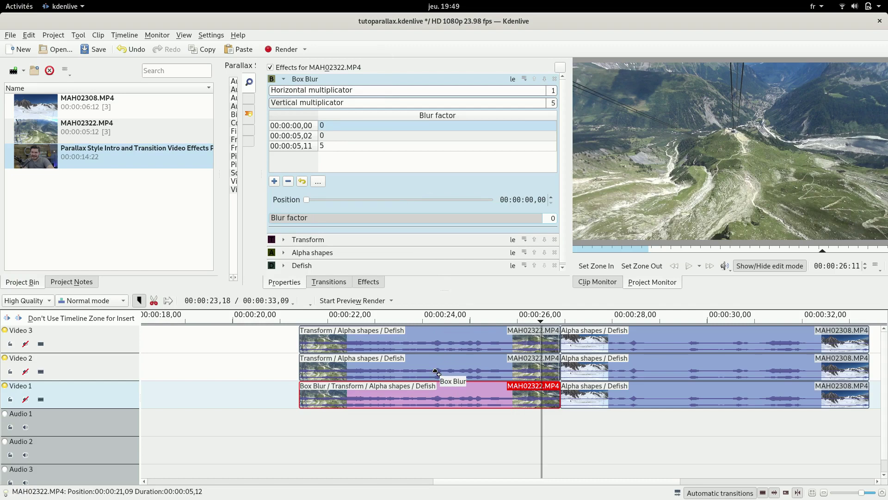
pyautogui.moveTo(376, 77); pyautogui.dragTo(424, 342)
pyautogui.click(410, 367)
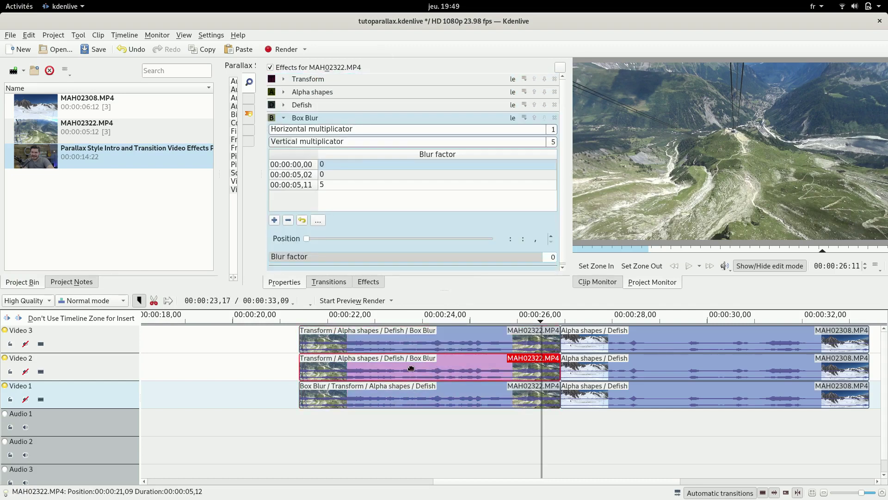
pyautogui.moveTo(363, 118); pyautogui.dragTo(353, 78)
pyautogui.click(427, 339)
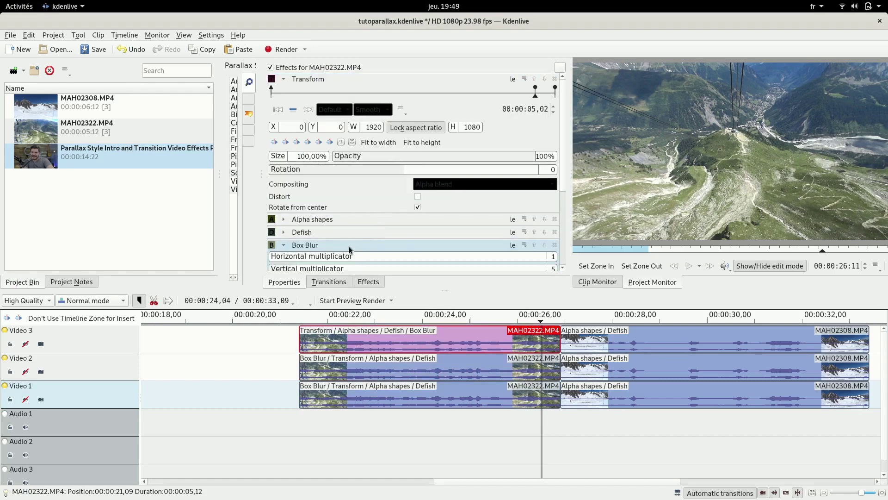
pyautogui.moveTo(352, 249); pyautogui.dragTo(360, 81)
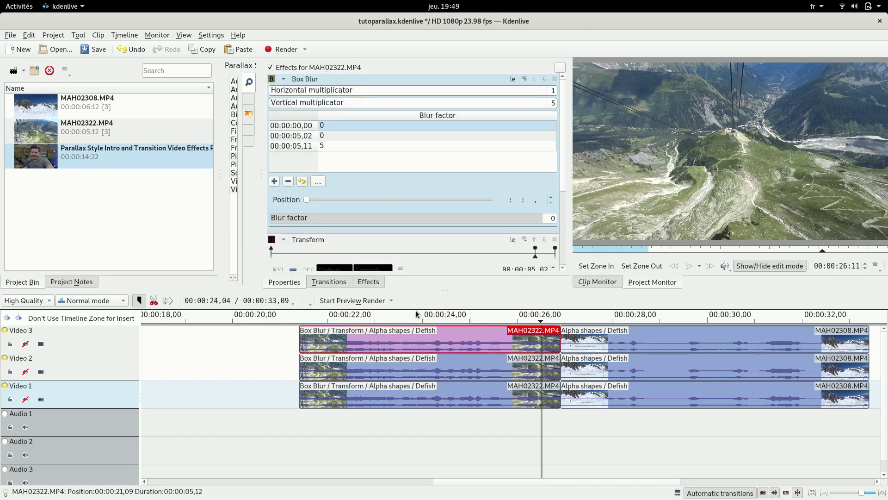
# Preview the frames at 26:05 and 26:17 around the cut.
pyautogui.click(530, 322)
pyautogui.click(553, 319)
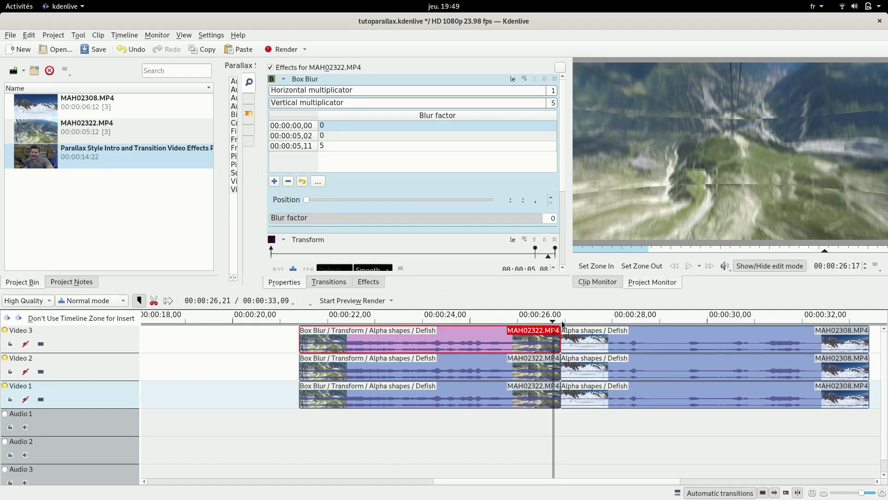
pyautogui.click(573, 396)
# Add Transform to Video 1's MAH02308 with a smooth frame-12 keyframe, first in the stack.
pyautogui.click(368, 281)
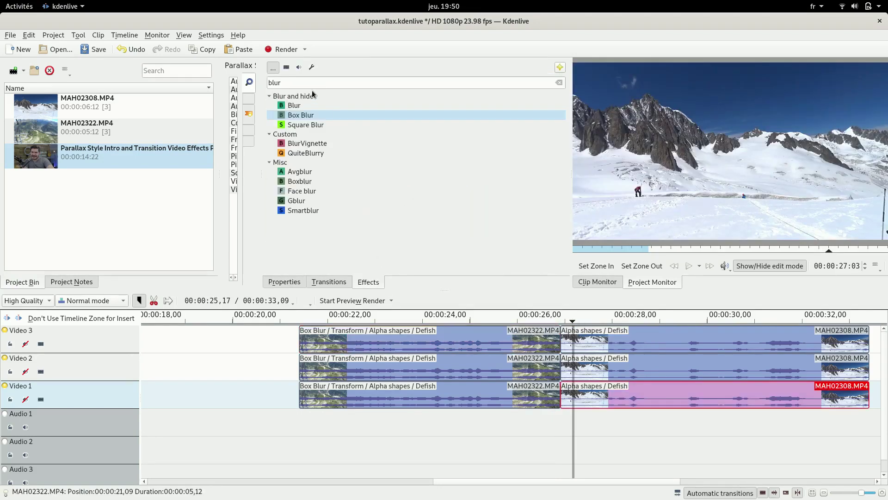
pyautogui.tripleClick(278, 81)
pyautogui.write('transf')
pyautogui.doubleClick(300, 141)
pyautogui.click(293, 120)
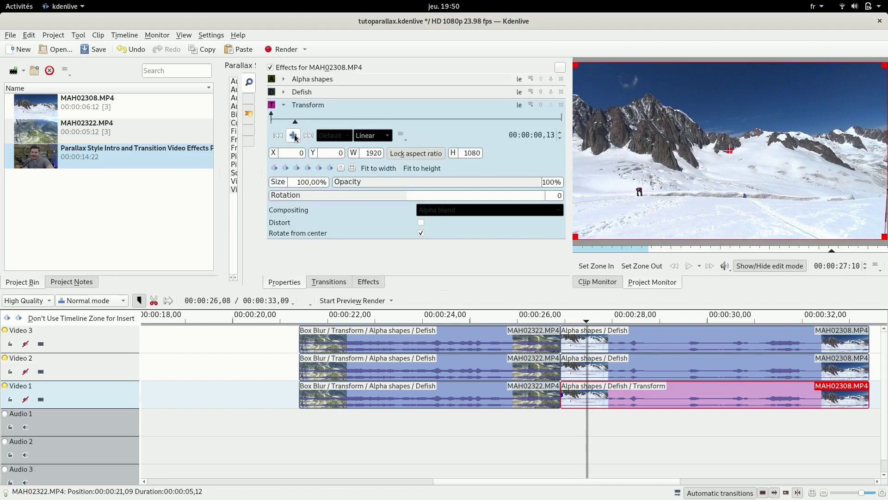
pyautogui.click(293, 135)
pyautogui.click(278, 135)
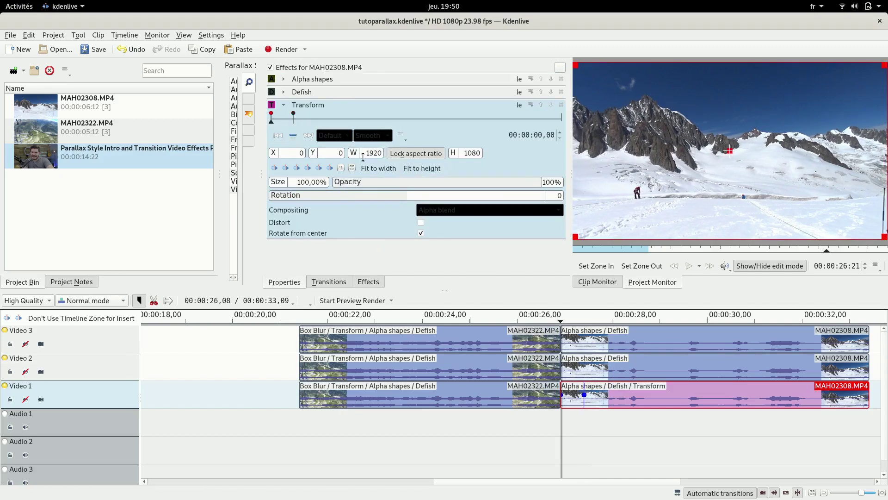
pyautogui.moveTo(313, 156); pyautogui.dragTo(369, 156)
pyautogui.moveTo(331, 105); pyautogui.dragTo(330, 81)
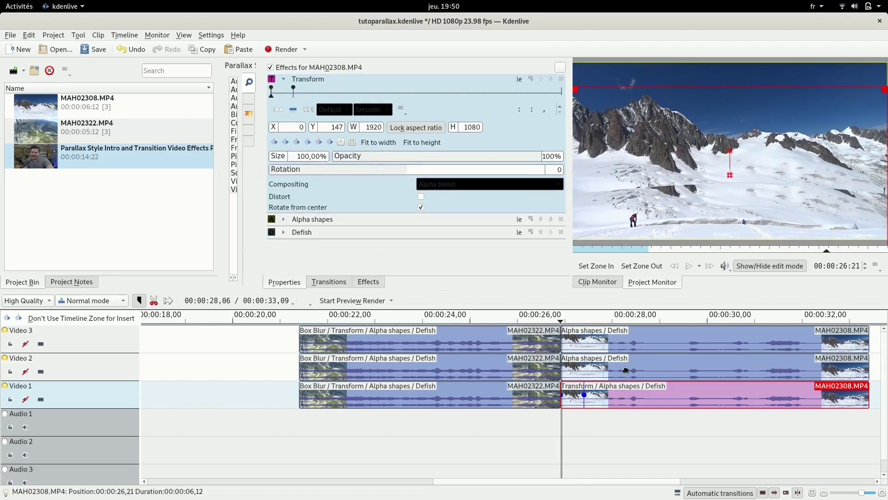
# Add Transform with a frame-12 keyframe to the Video 2 MAH02308 clip.
pyautogui.click(694, 368)
pyautogui.click(305, 300)
pyautogui.click(328, 350)
pyautogui.click(293, 120)
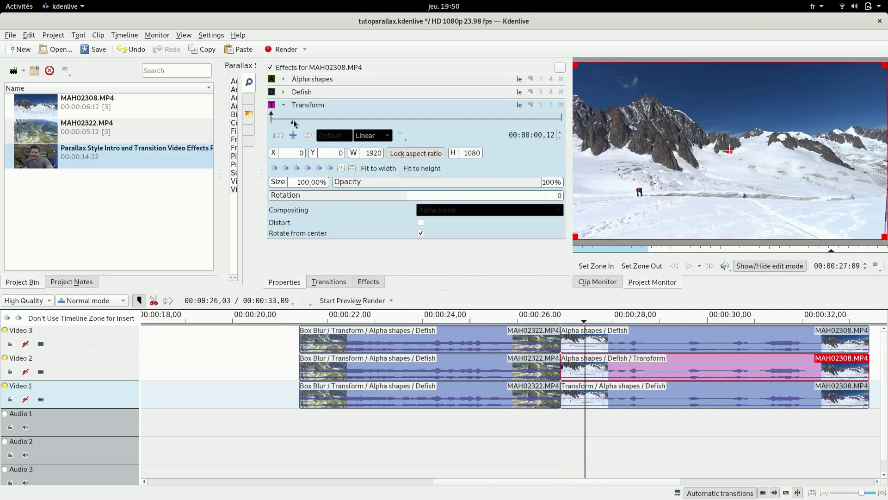
pyautogui.click(293, 135)
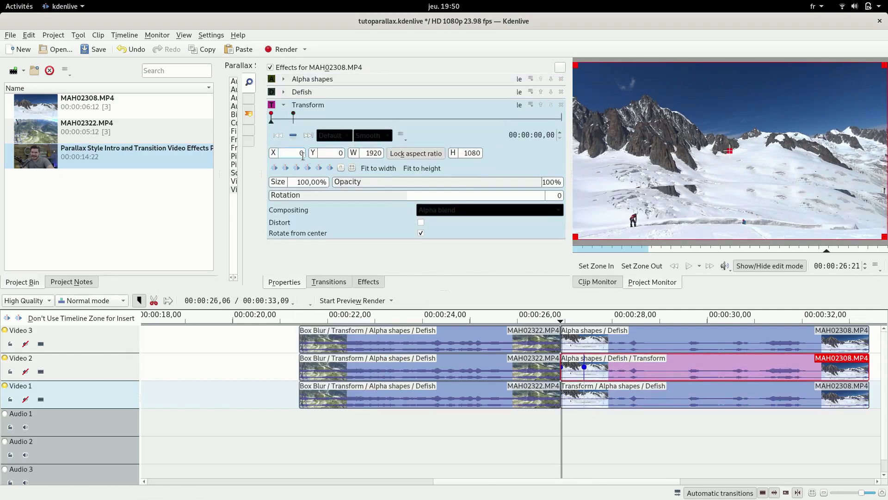
# Add Transform to the Video 3 MAH02308 clip, keyframing its Y to -126.
pyautogui.click(587, 337)
pyautogui.click(305, 301)
pyautogui.click(330, 351)
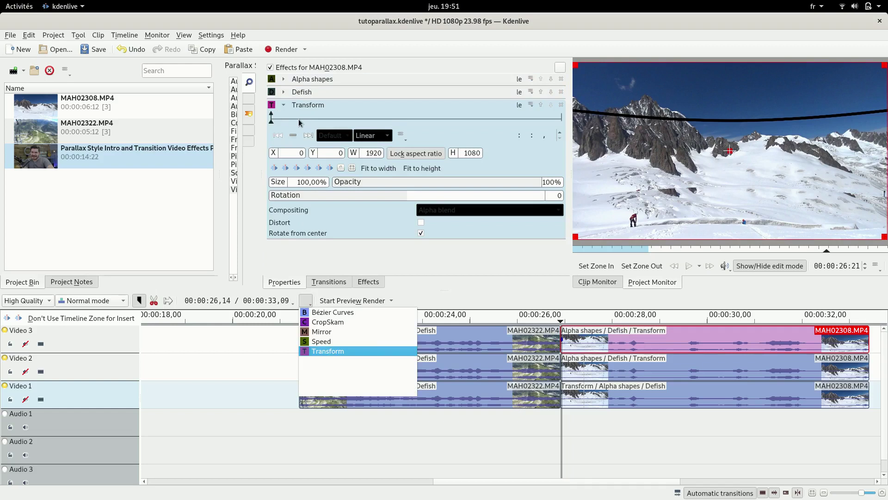
pyautogui.click(293, 119)
pyautogui.click(293, 135)
pyautogui.click(278, 135)
pyautogui.click(310, 135)
pyautogui.moveTo(729, 150); pyautogui.dragTo(730, 130)
pyautogui.click(626, 374)
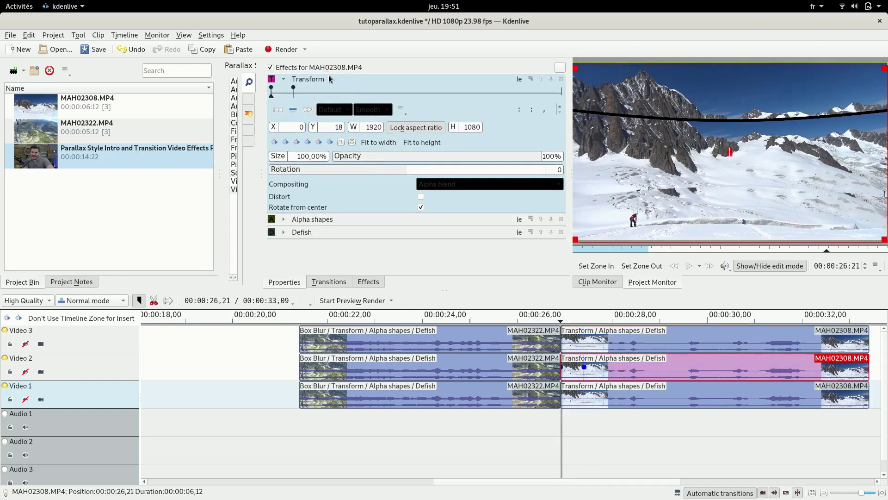
pyautogui.click(284, 79)
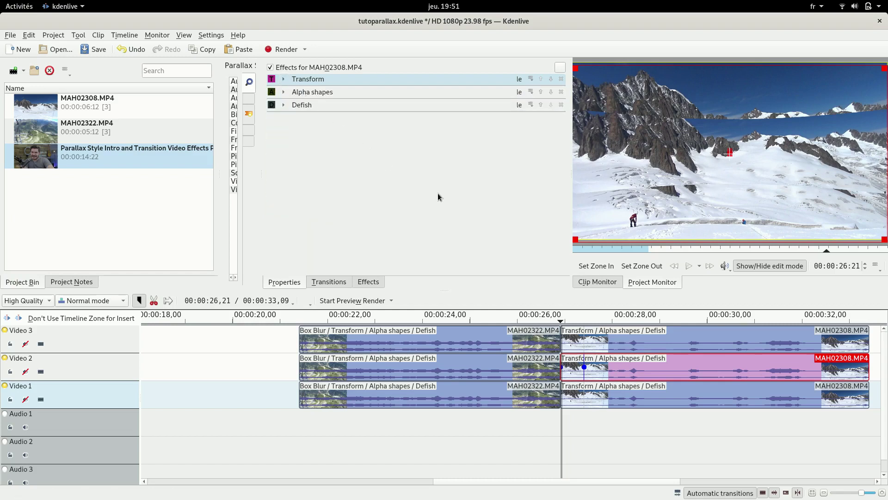
pyautogui.click(451, 370)
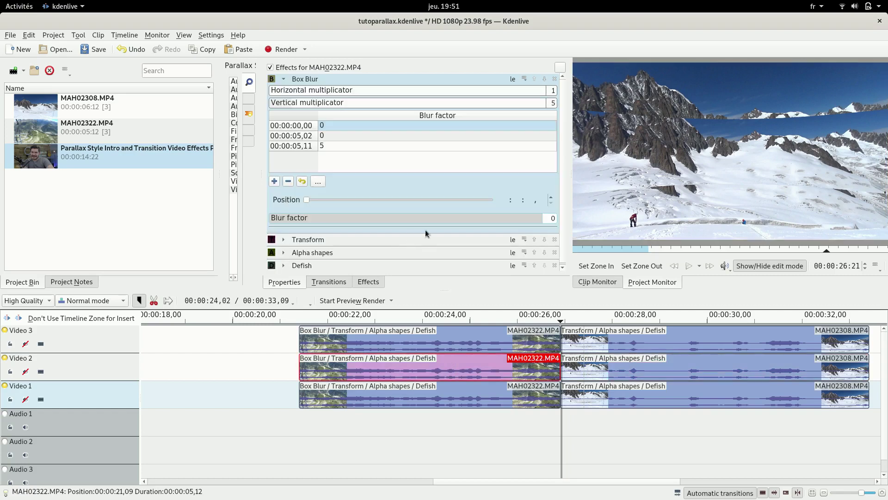
# Set the Video 2 MAH02322 clip's last Blur factor keyframe to 3.
pyautogui.click(545, 370)
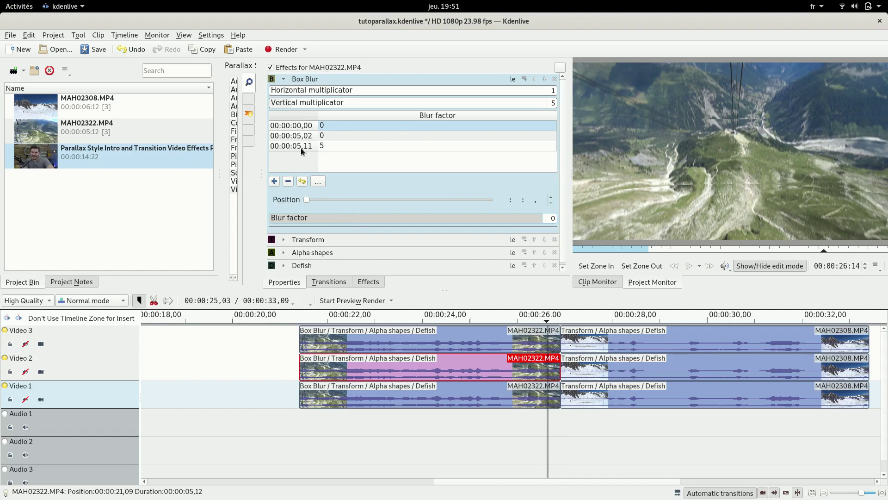
pyautogui.click(337, 145)
pyautogui.click(336, 146)
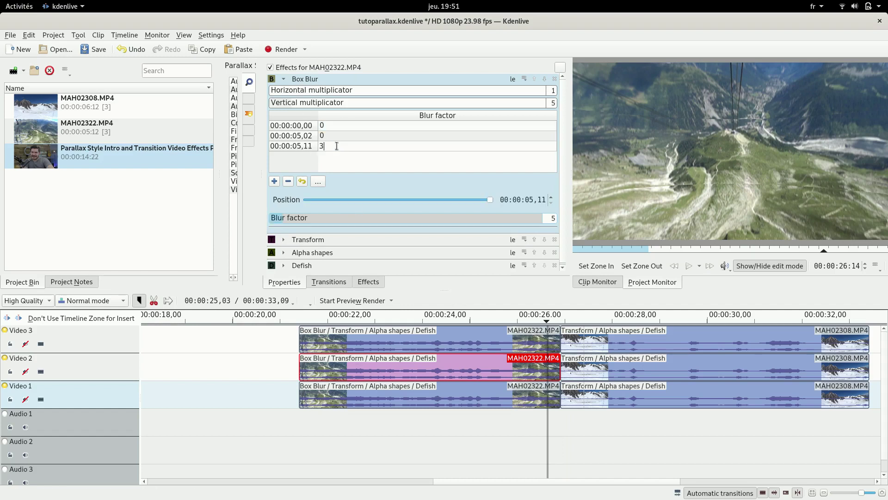
pyautogui.press('Return')
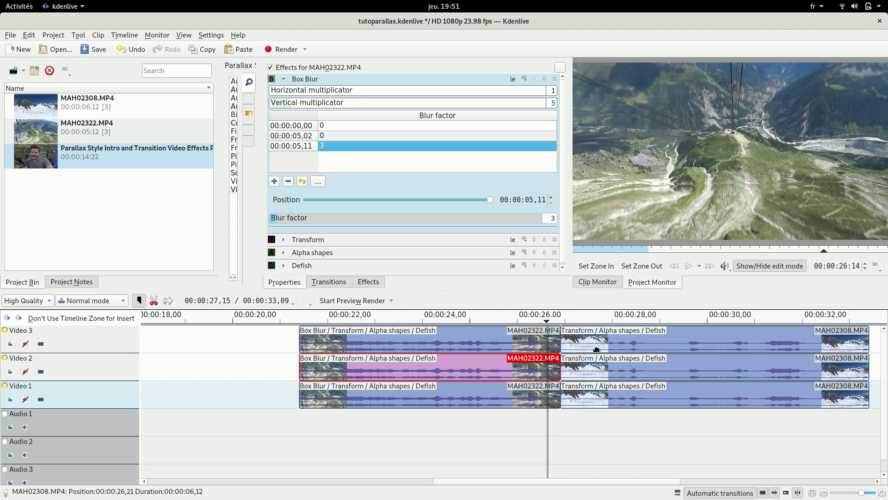
pyautogui.click(368, 173)
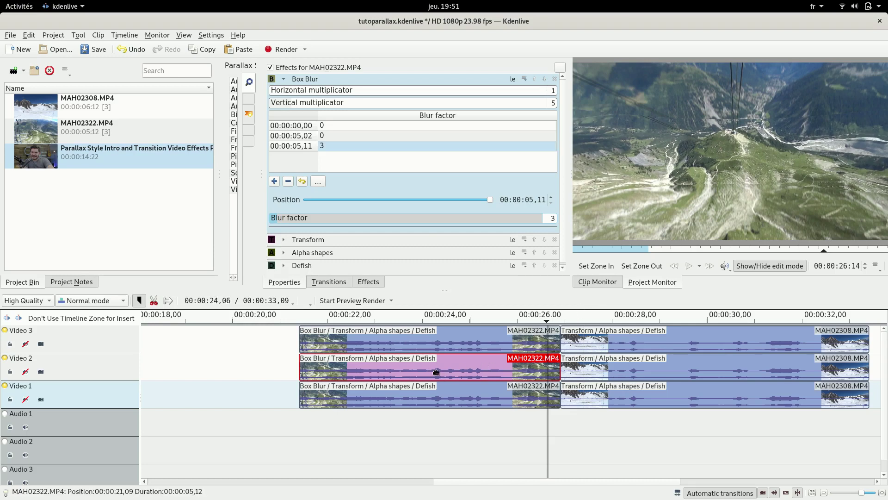
# Copy Box Blur to Video 2's MAH02308, easing blur from 3 to 0 by frame 12.
pyautogui.moveTo(360, 82); pyautogui.dragTo(611, 359)
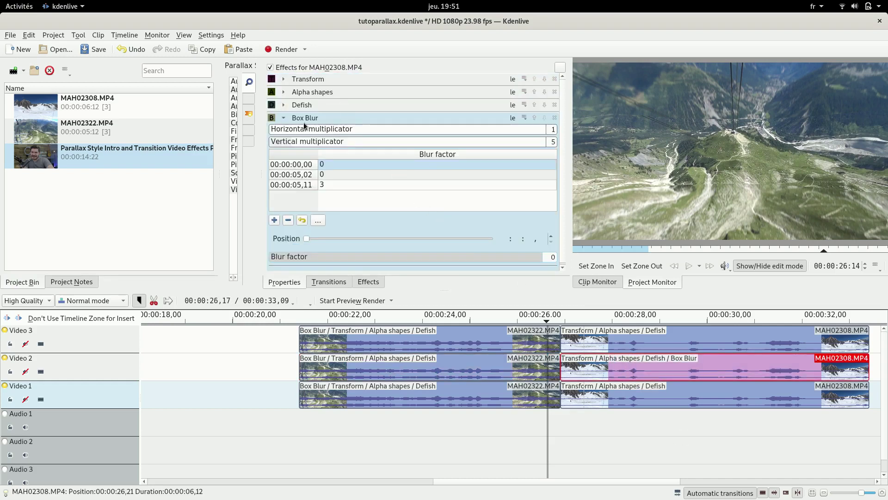
pyautogui.doubleClick(334, 164)
pyautogui.write('3')
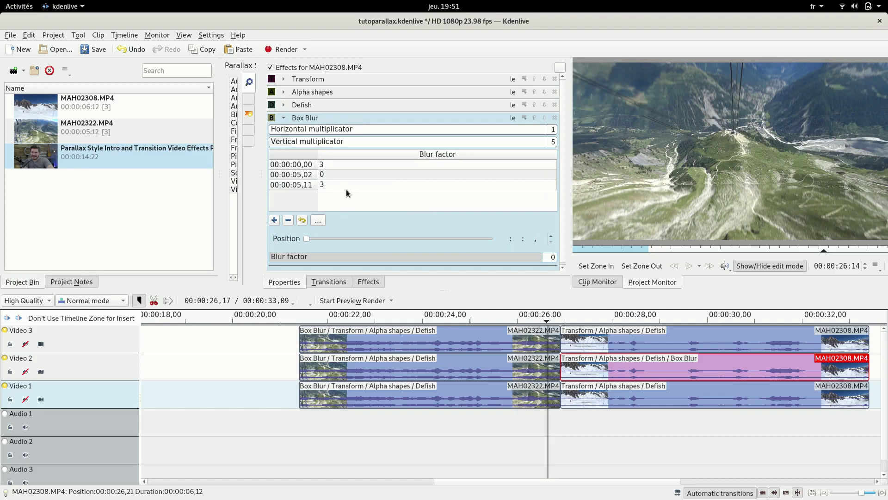
pyautogui.doubleClick(346, 185)
pyautogui.write('0')
pyautogui.press('Return')
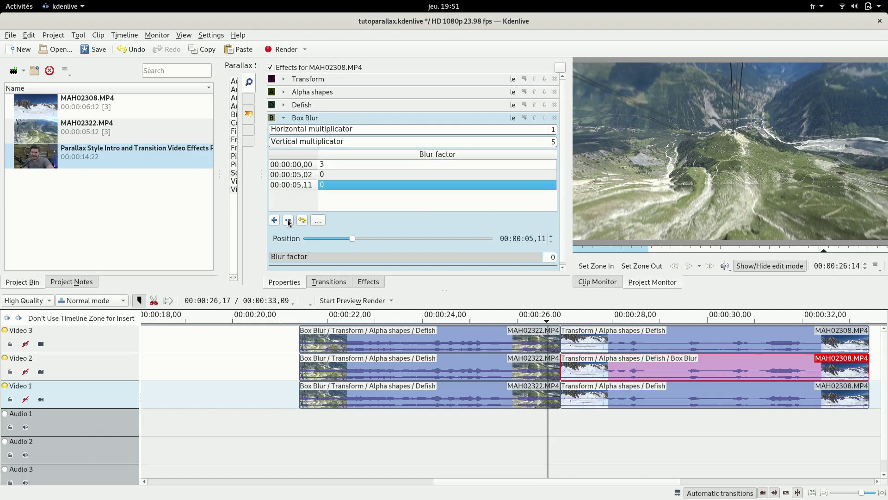
pyautogui.click(288, 220)
pyautogui.click(324, 176)
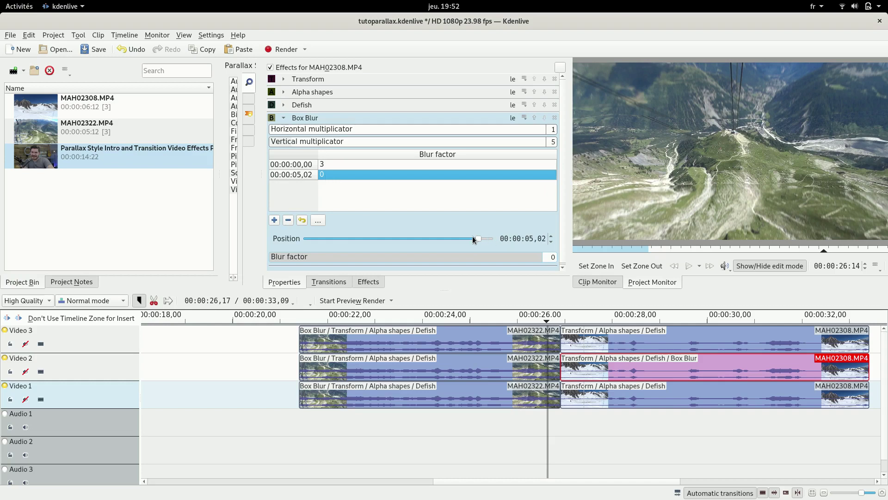
pyautogui.moveTo(474, 239); pyautogui.dragTo(324, 246)
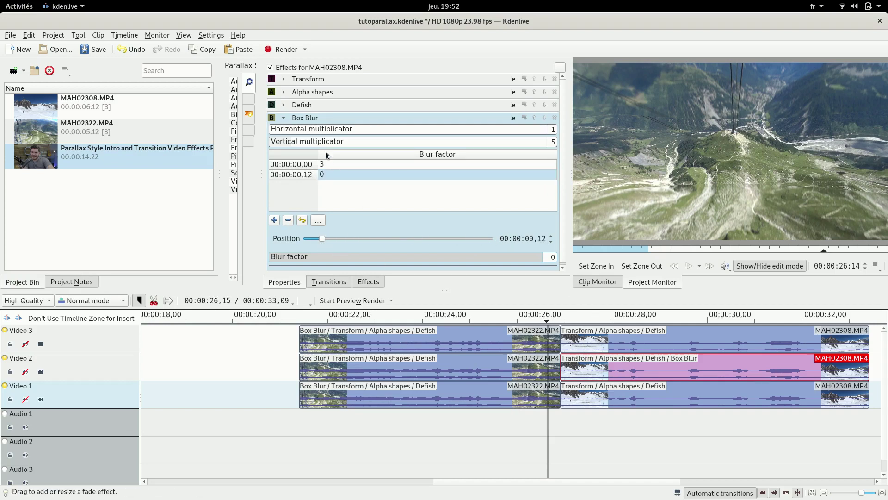
# Copy that Box Blur onto the Video 3 and Video 1 MAH02308 clips.
pyautogui.moveTo(330, 120); pyautogui.dragTo(652, 346)
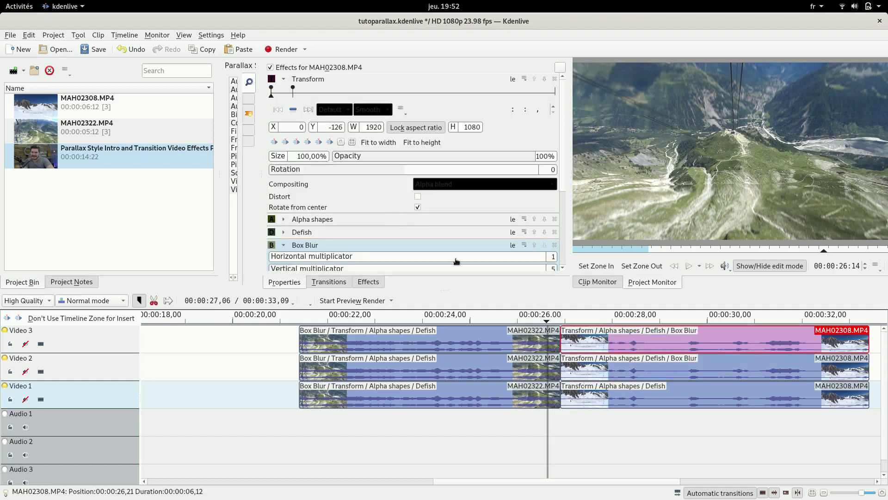
pyautogui.moveTo(329, 248); pyautogui.dragTo(604, 399)
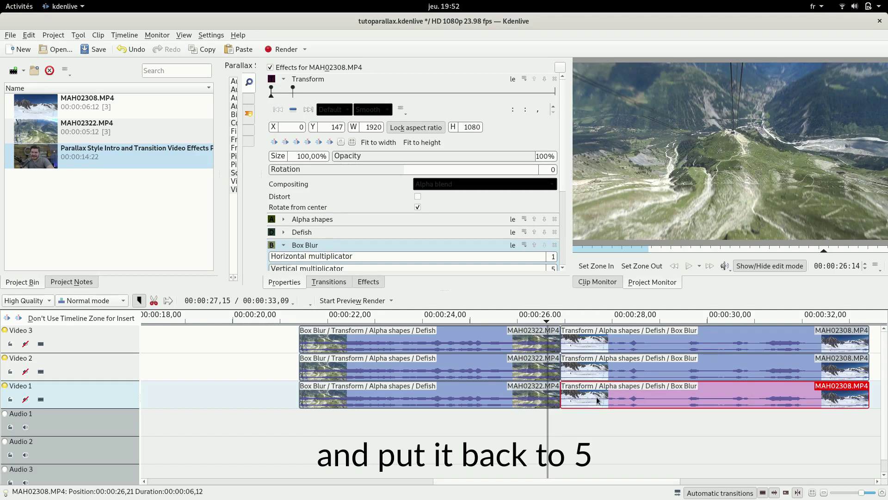
pyautogui.click(284, 79)
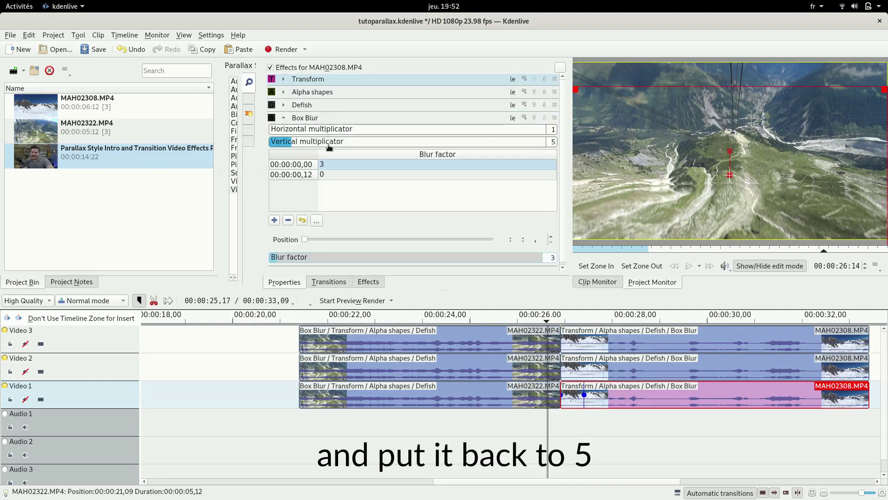
pyautogui.click(574, 318)
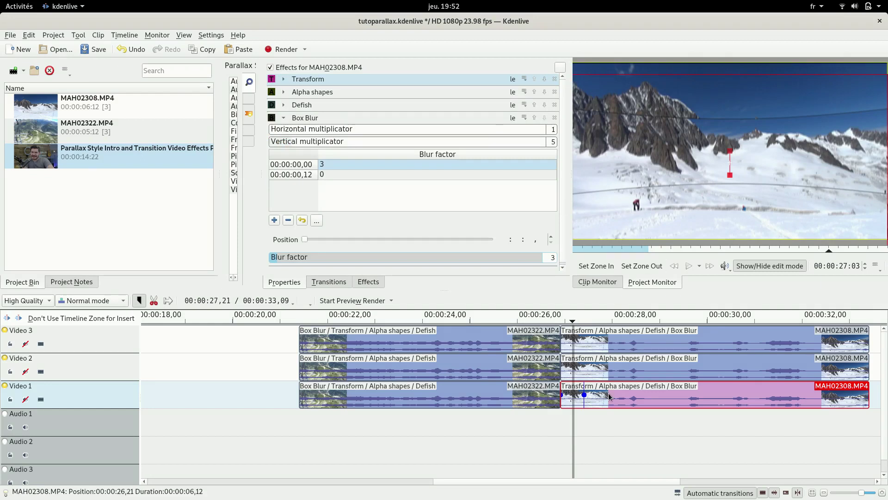
# Move Box Blur to the top of the effect stack on all three MAH02308 clips.
pyautogui.moveTo(329, 118); pyautogui.dragTo(328, 80)
pyautogui.click(605, 367)
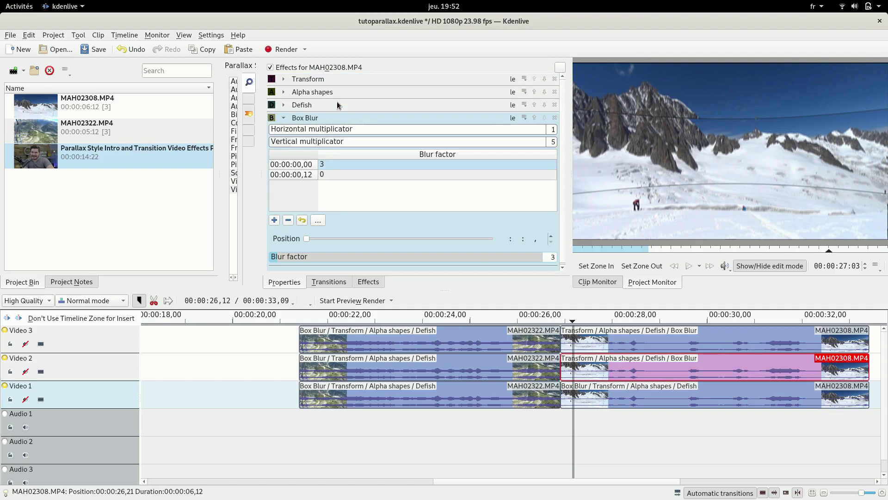
pyautogui.moveTo(324, 119); pyautogui.dragTo(323, 80)
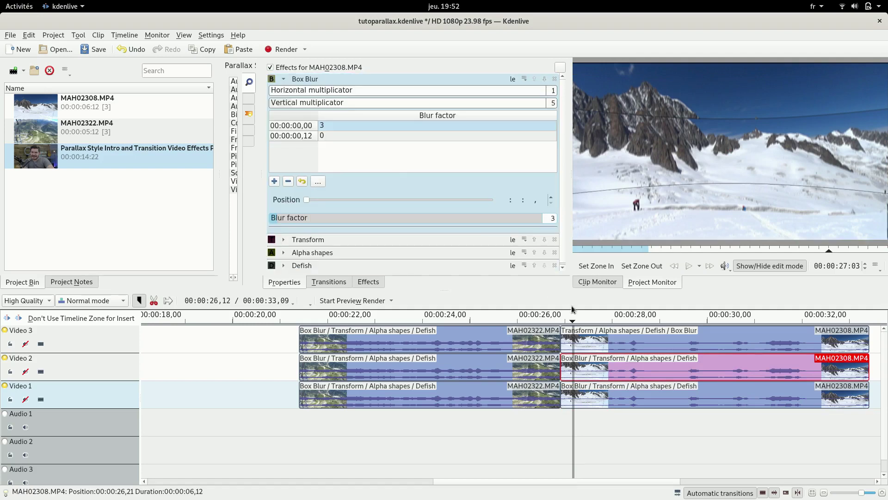
pyautogui.click(601, 340)
pyautogui.click(284, 78)
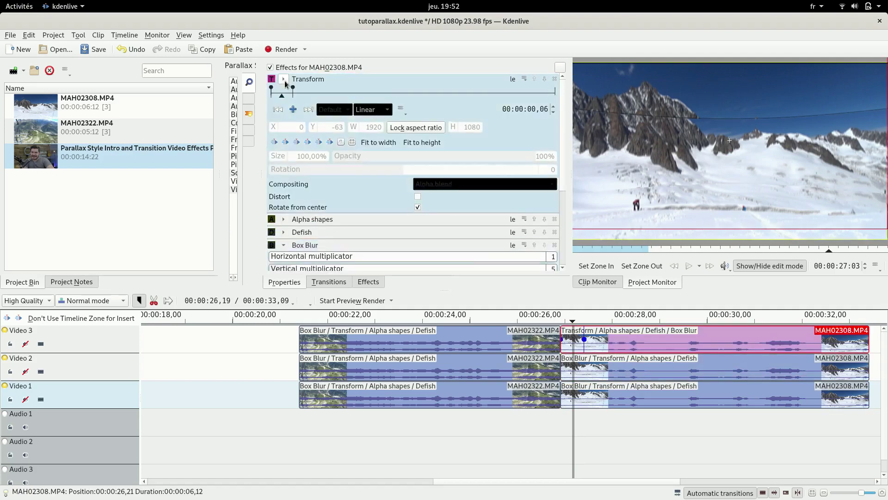
pyautogui.moveTo(345, 119); pyautogui.dragTo(341, 84)
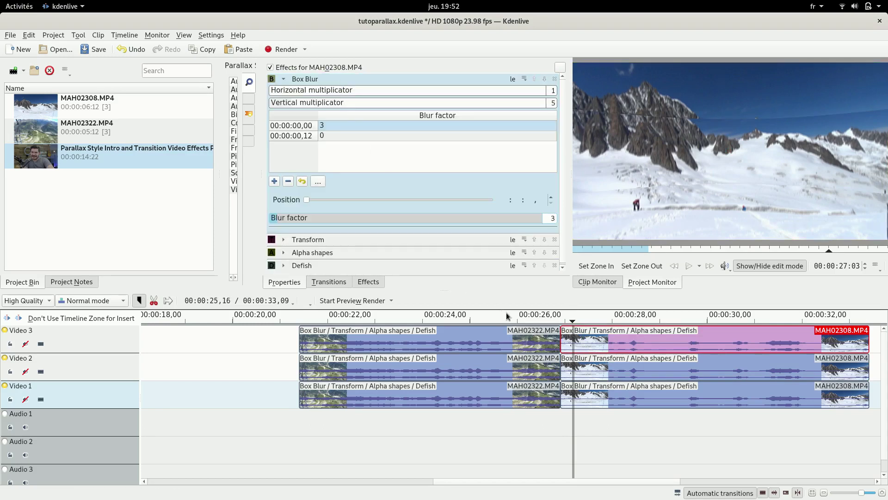
# Play through the transition from about 00:00:25,12.
pyautogui.click(495, 317)
pyautogui.click(689, 267)
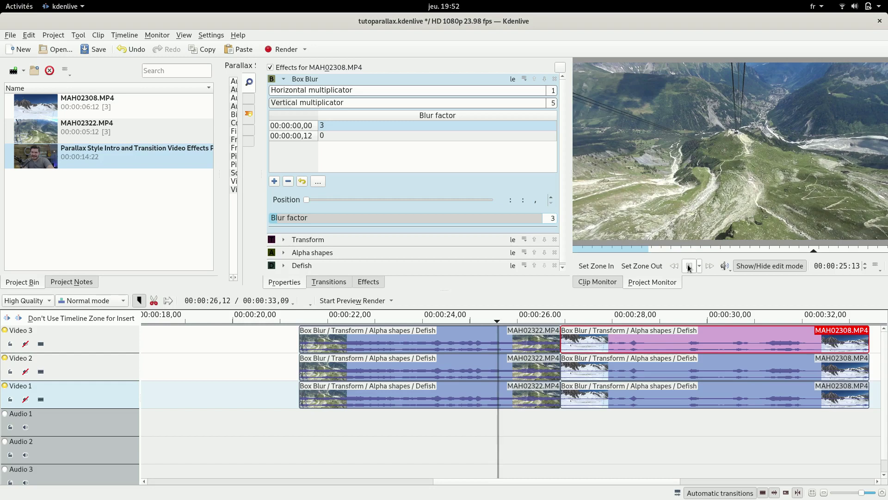
pyautogui.click(689, 267)
# Mark a timeline zone from 00:00:25,16 to 00:00:28,06.
pyautogui.click(601, 266)
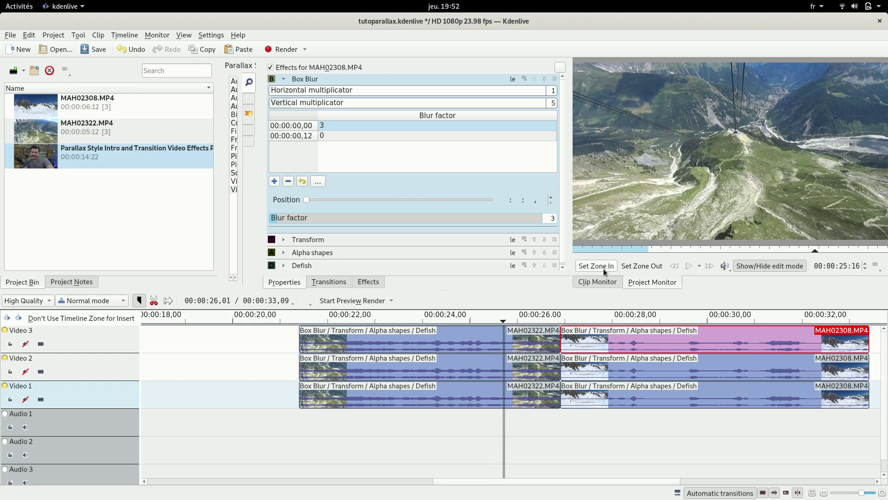
pyautogui.click(628, 322)
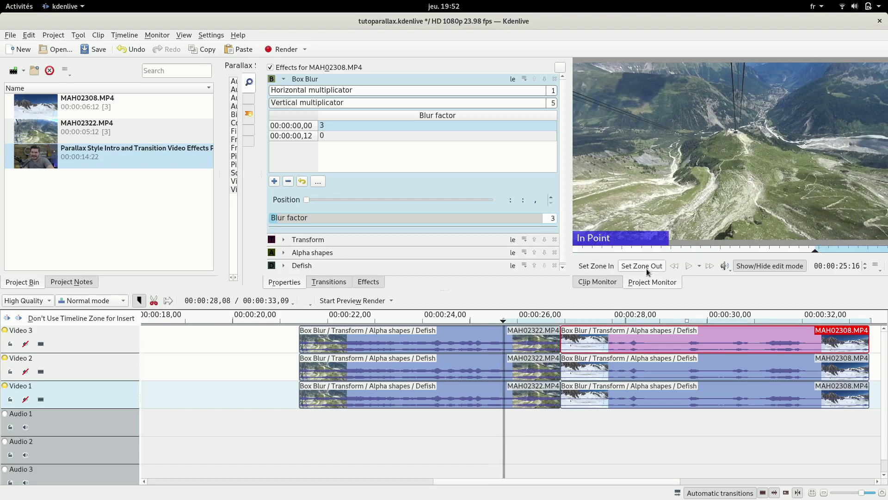
pyautogui.click(646, 267)
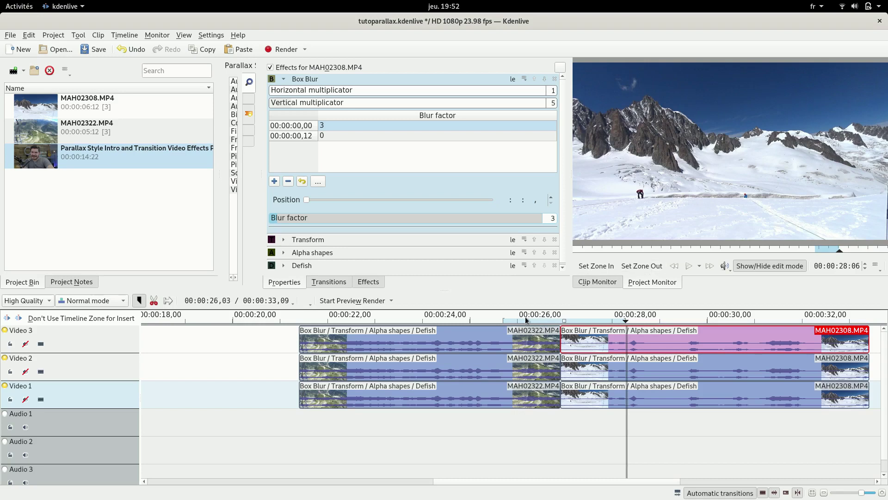
pyautogui.click(522, 335)
# Add a Transform keyframe at 00:00:05,07 on the Video 3 MAH02322 clip and adjust its Y.
pyautogui.click(282, 80)
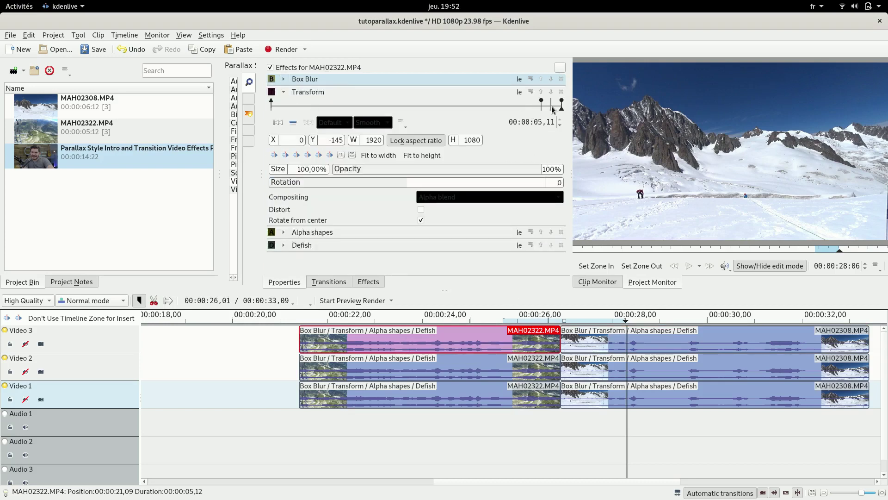
pyautogui.click(551, 108)
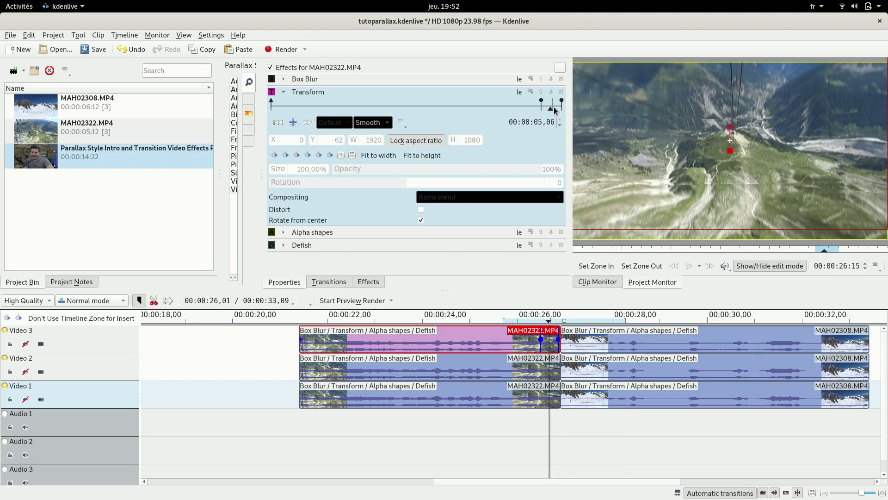
pyautogui.click(553, 108)
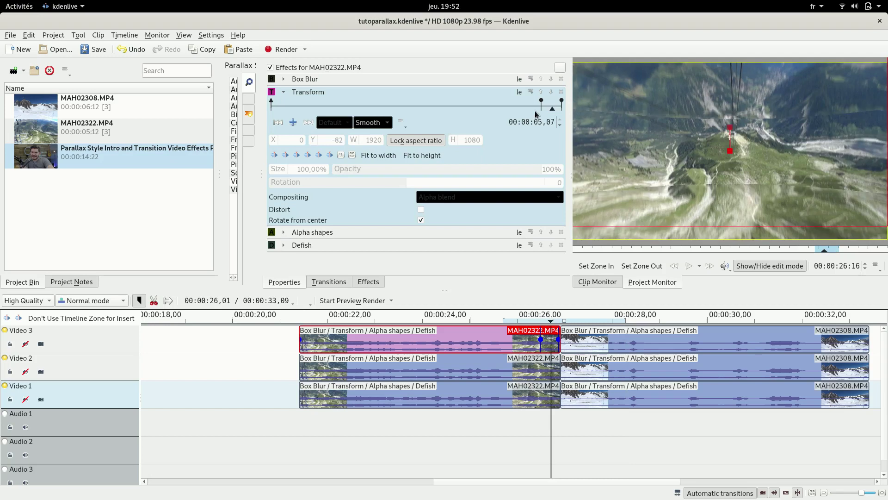
pyautogui.click(293, 122)
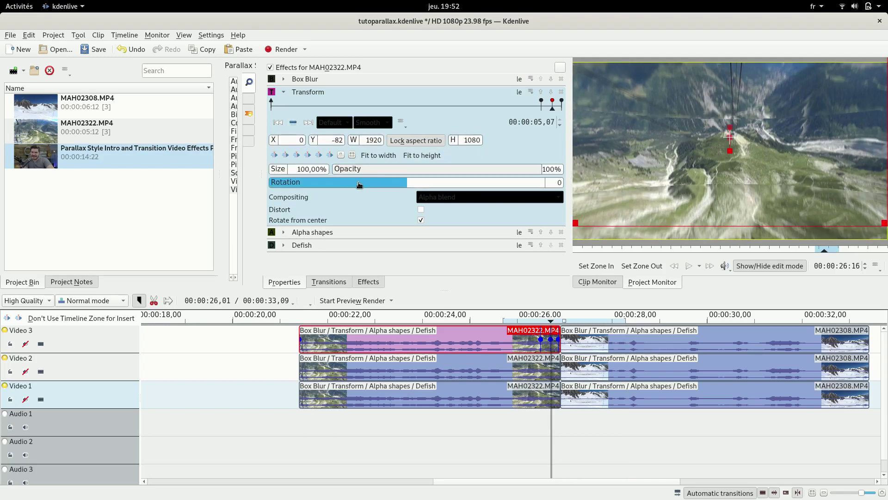
pyautogui.moveTo(314, 143); pyautogui.dragTo(351, 140)
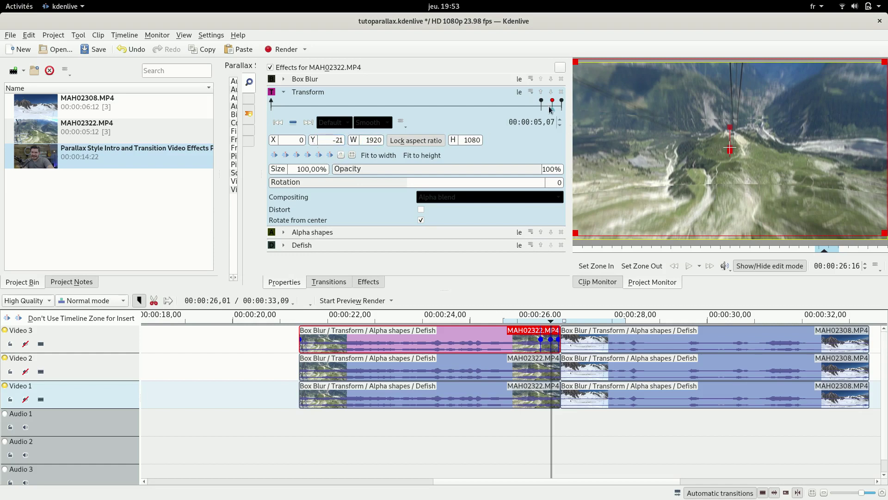
# Add a Transform keyframe on the Video 2 MAH02322 clip, lowering Y from 14 to 8.
pyautogui.click(530, 366)
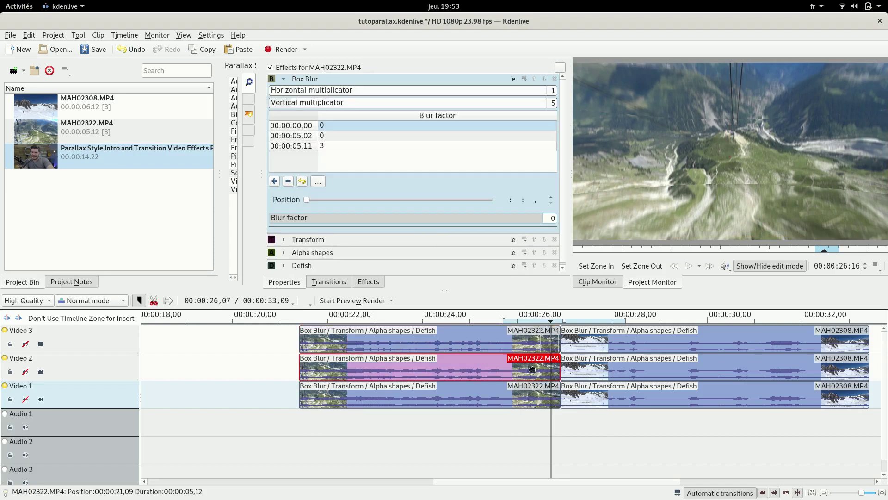
pyautogui.click(283, 79)
pyautogui.click(283, 92)
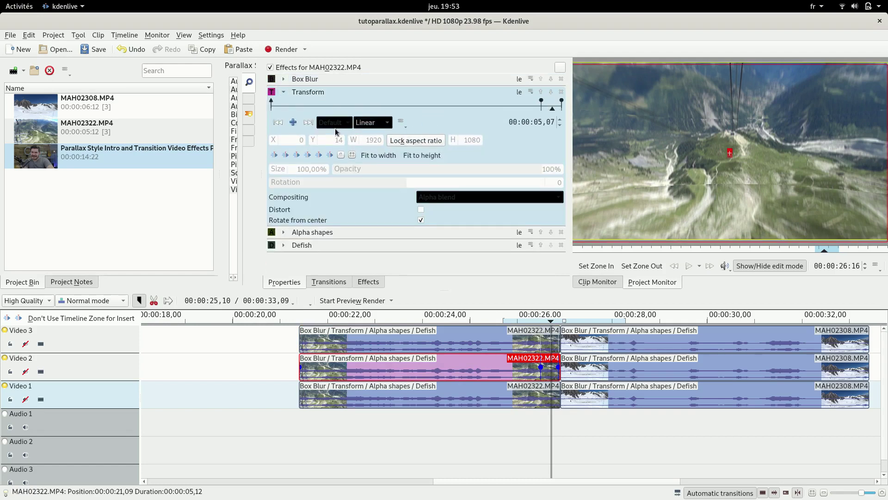
pyautogui.click(293, 122)
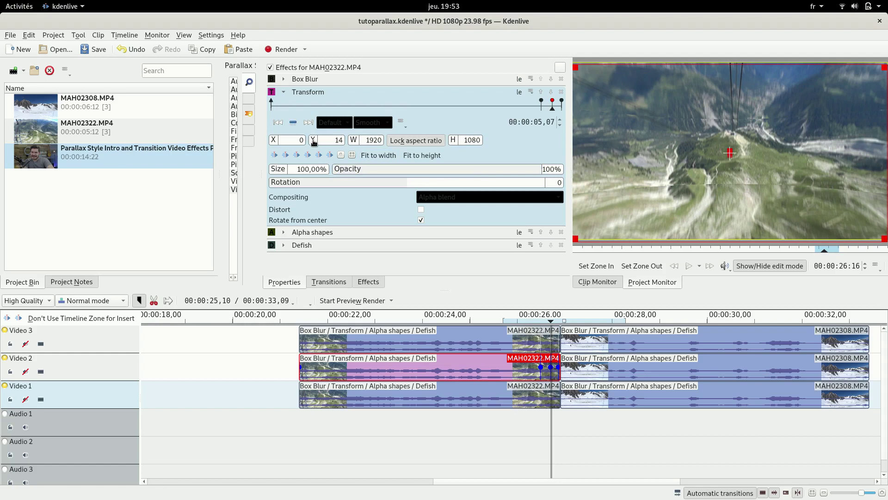
pyautogui.moveTo(314, 142); pyautogui.dragTo(309, 141)
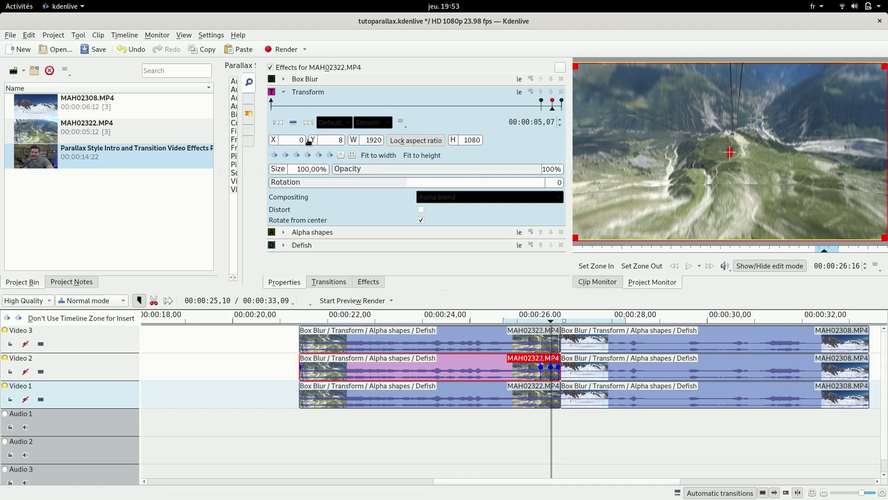
# Add a Transform keyframe on the Video 1 MAH02322 clip, reducing Y from 84 to 19.
pyautogui.click(533, 397)
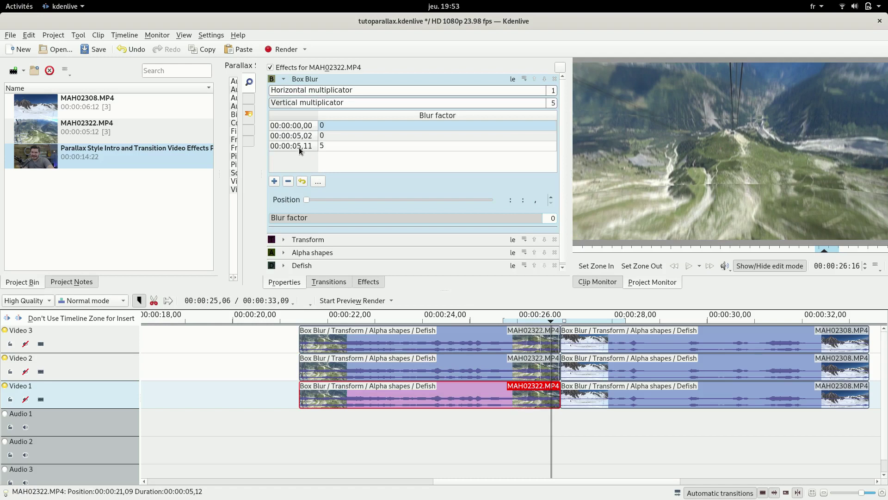
pyautogui.click(283, 79)
pyautogui.click(285, 93)
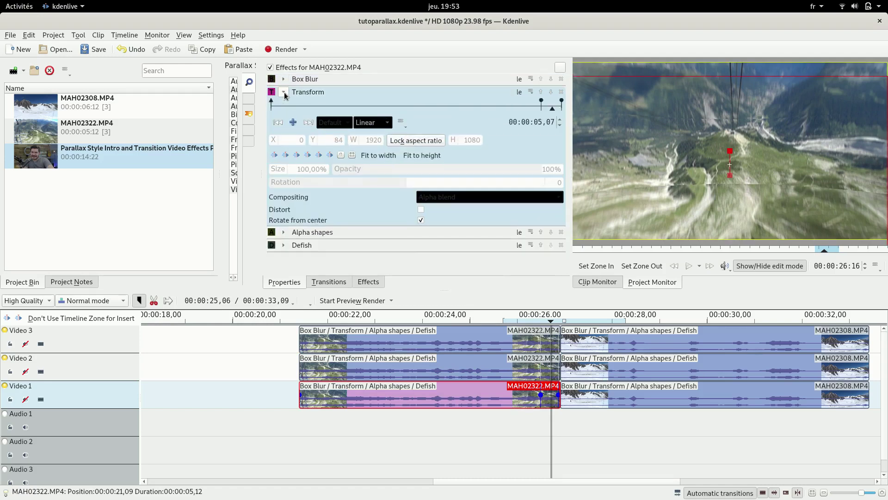
pyautogui.click(292, 122)
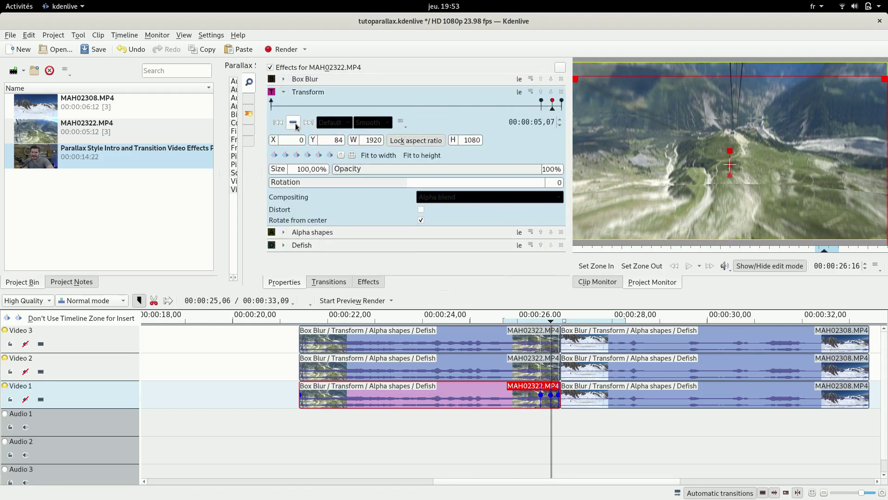
pyautogui.moveTo(312, 141); pyautogui.dragTo(279, 141)
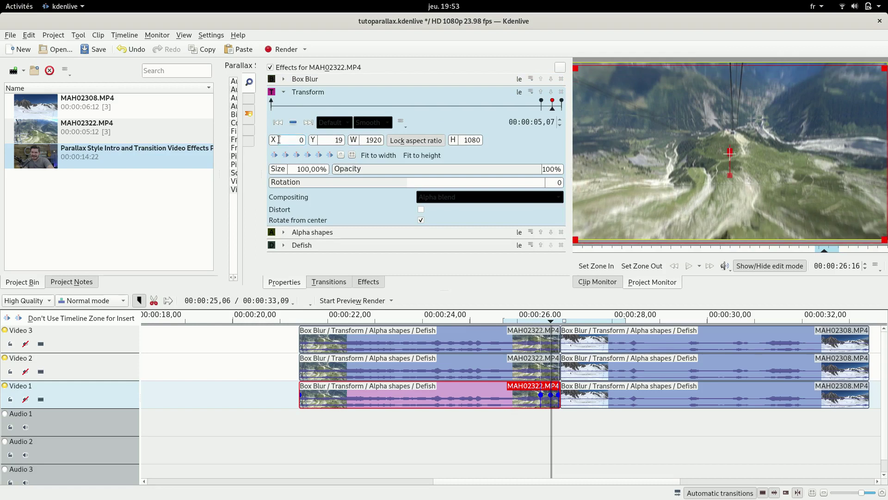
# Add a Transform keyframe before the second one on Video 3's MAH02308, raising Y from -63 toward zero.
pyautogui.click(586, 345)
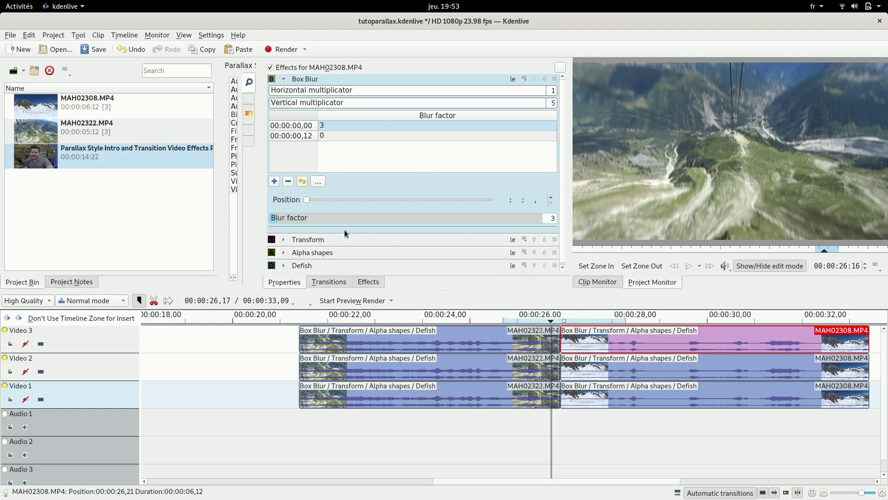
pyautogui.click(283, 240)
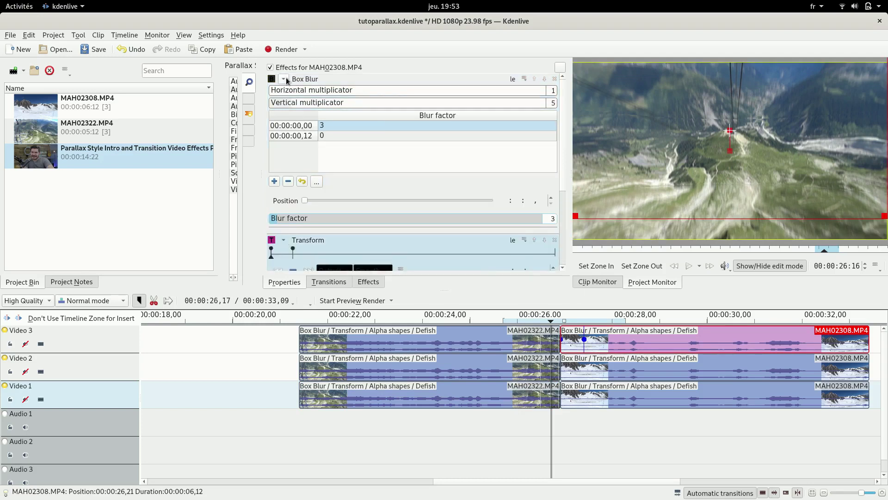
pyautogui.click(283, 78)
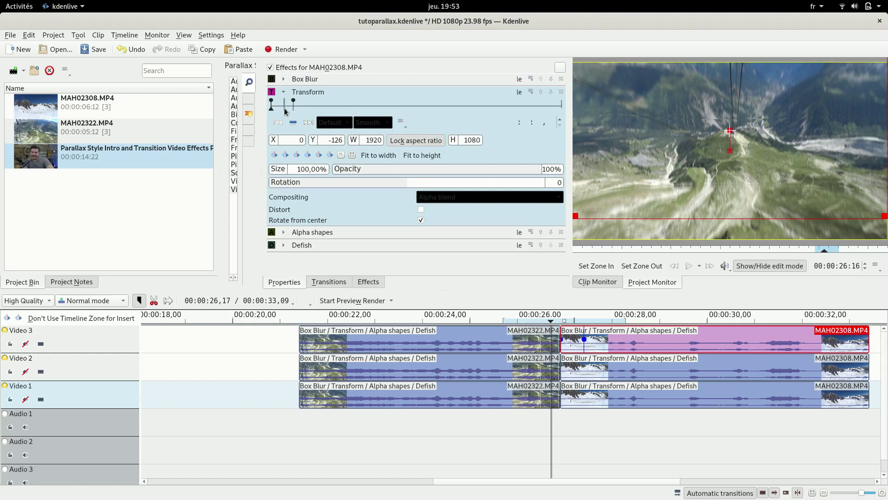
pyautogui.click(283, 109)
pyautogui.press('Left')
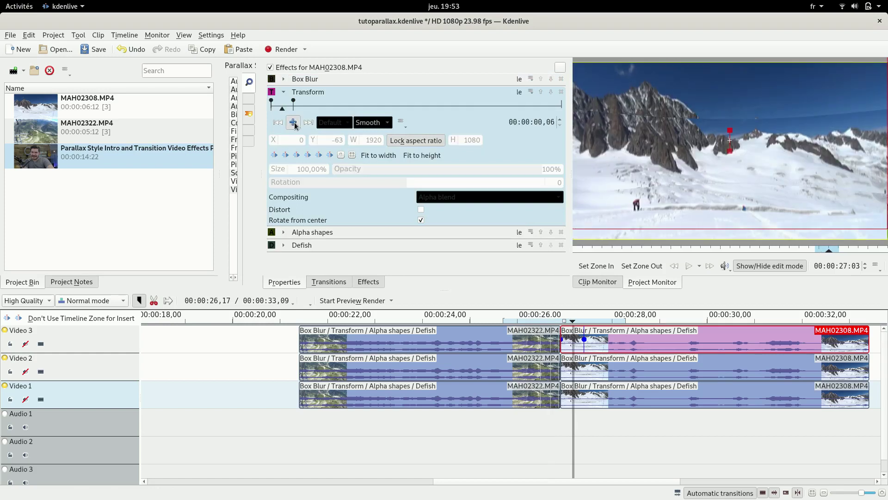
pyautogui.click(293, 123)
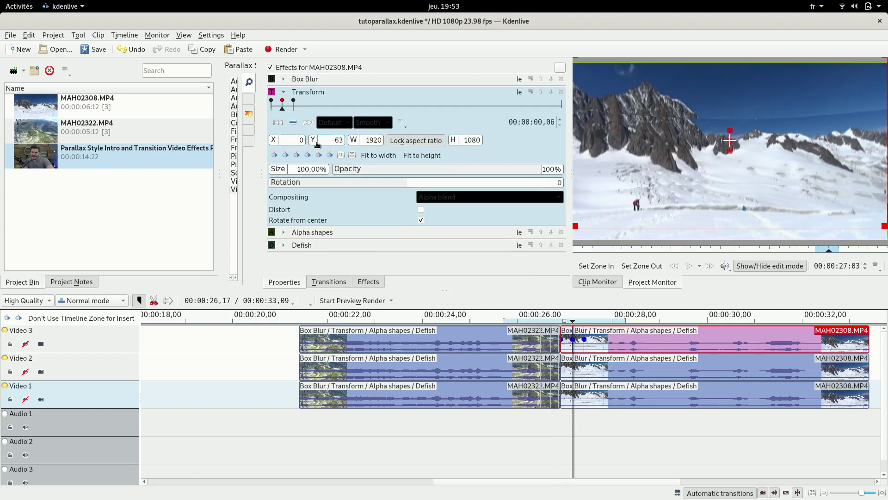
pyautogui.moveTo(318, 143)
pyautogui.mouseDown()
pyautogui.moveTo(338, 141)
pyautogui.moveTo(330, 143)
pyautogui.mouseUp()
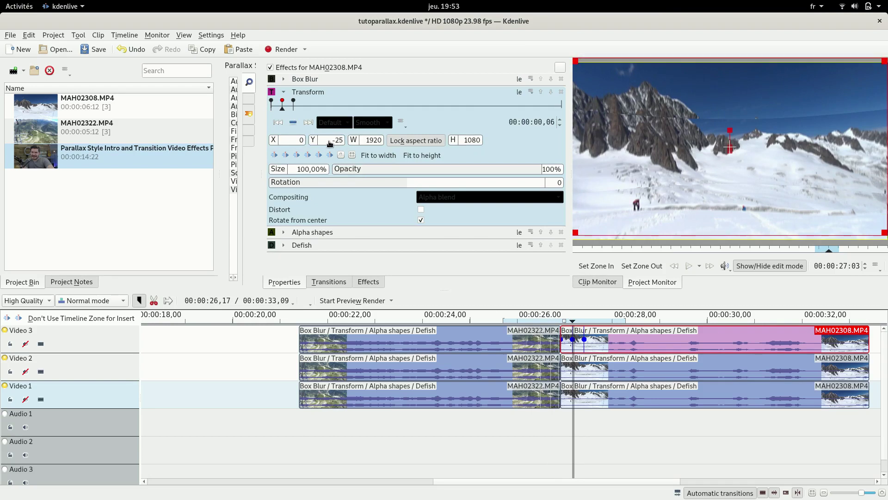
# Reduce the Video 1 MAH02308 clip's Transform Y offset from 73 to 36.
pyautogui.click(597, 370)
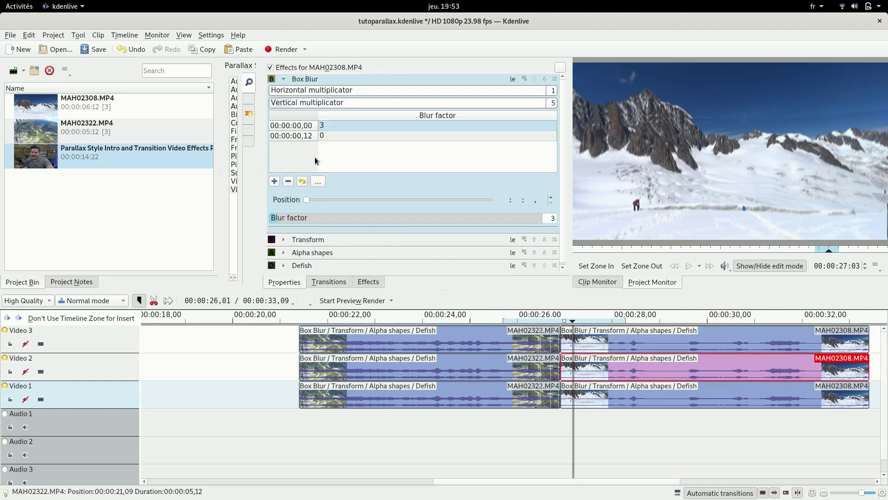
pyautogui.click(283, 79)
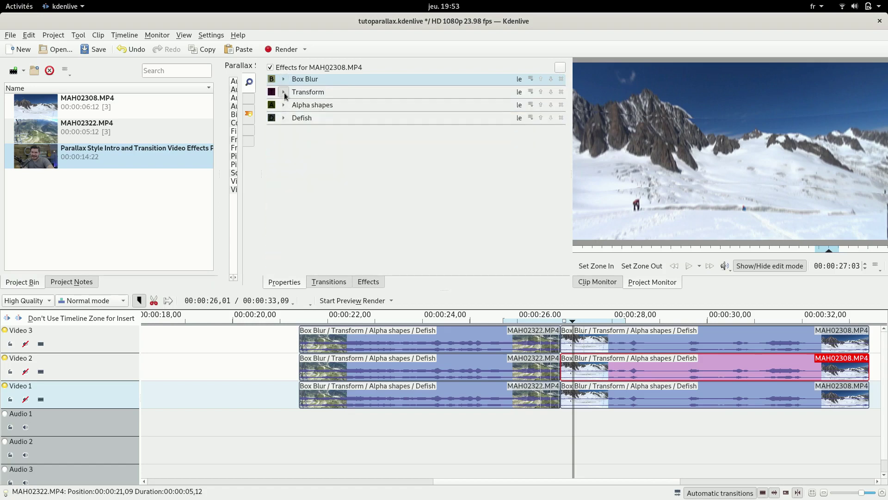
pyautogui.click(283, 92)
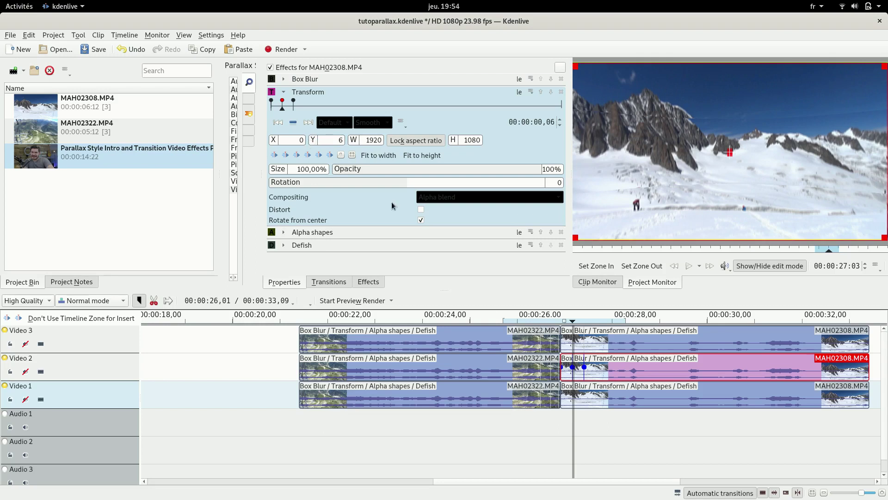
pyautogui.click(595, 406)
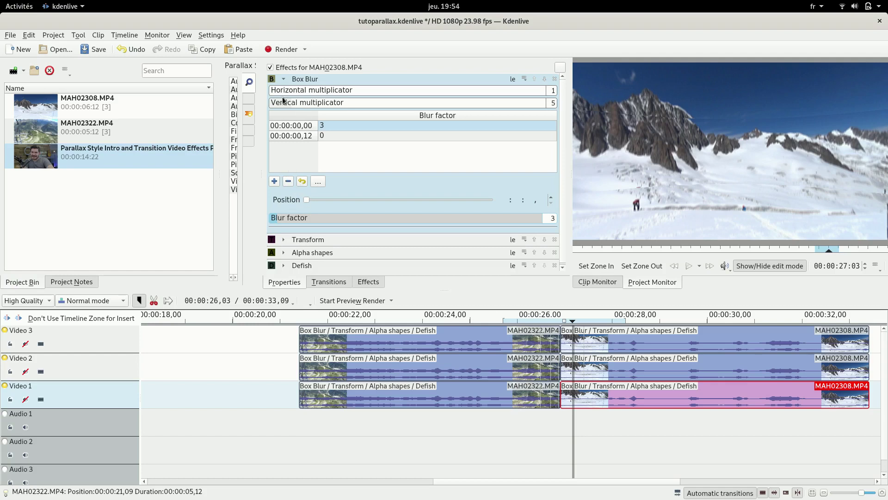
pyautogui.click(284, 80)
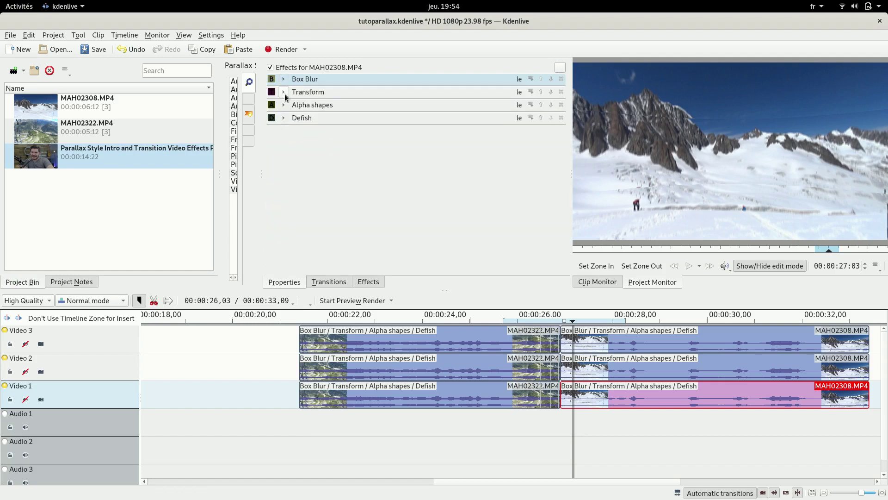
pyautogui.click(285, 93)
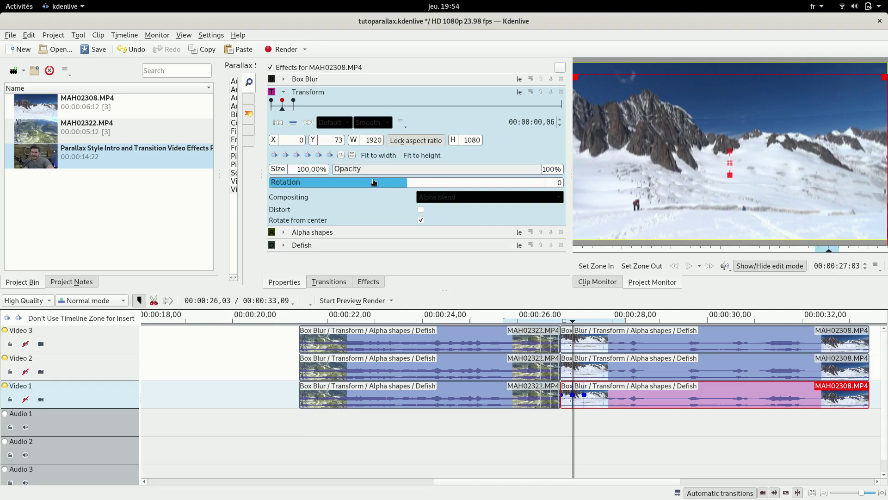
pyautogui.moveTo(316, 141); pyautogui.dragTo(293, 140)
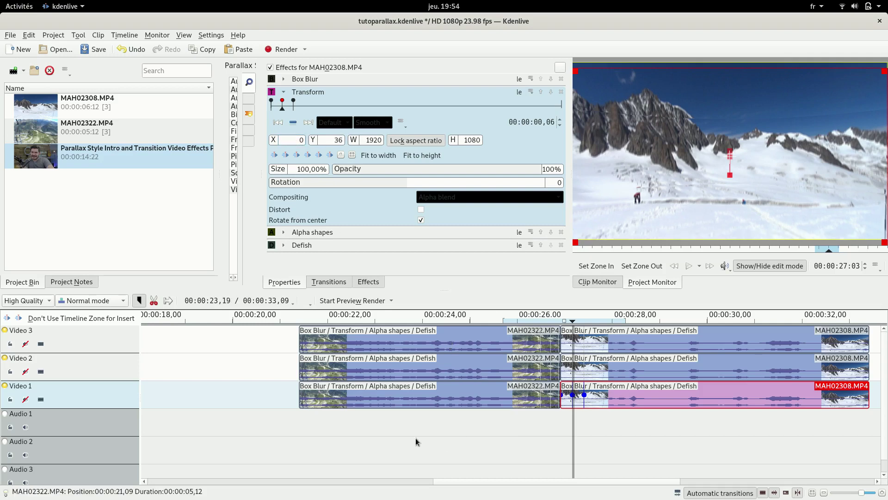
# Add a preview zone over 00:00:25,16–00:00:28,06 and render the timeline preview.
pyautogui.click(490, 429)
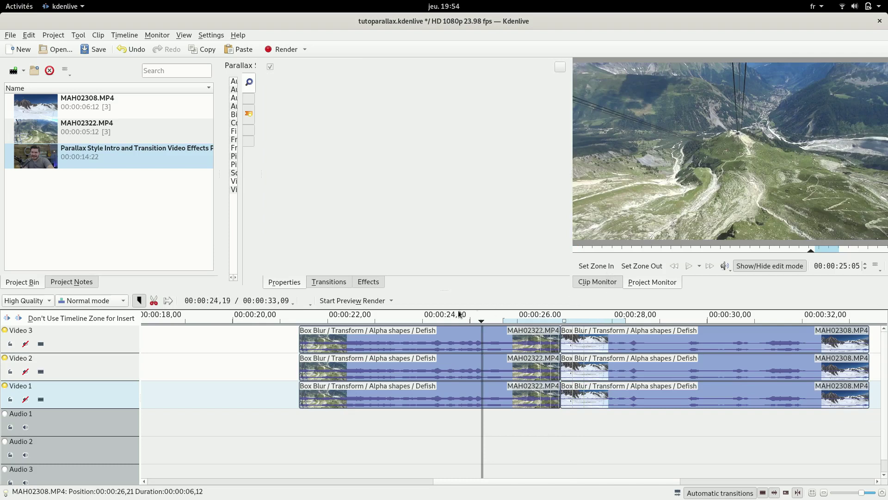
pyautogui.click(392, 301)
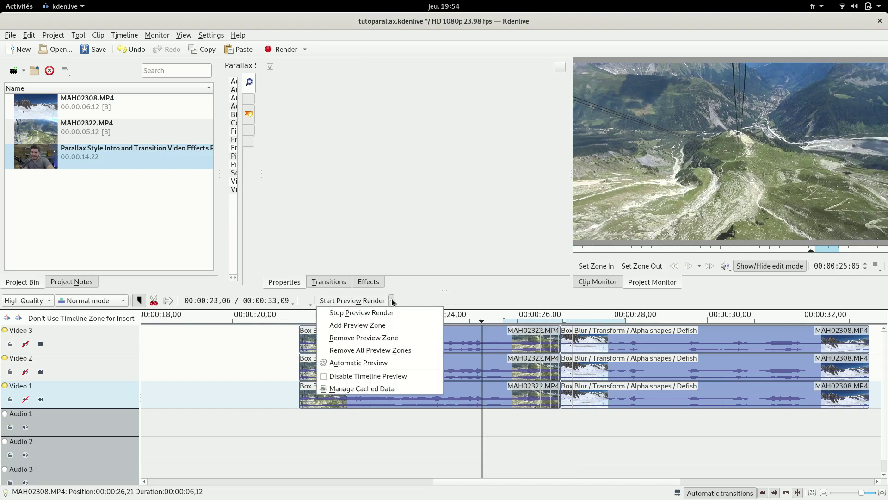
pyautogui.click(388, 326)
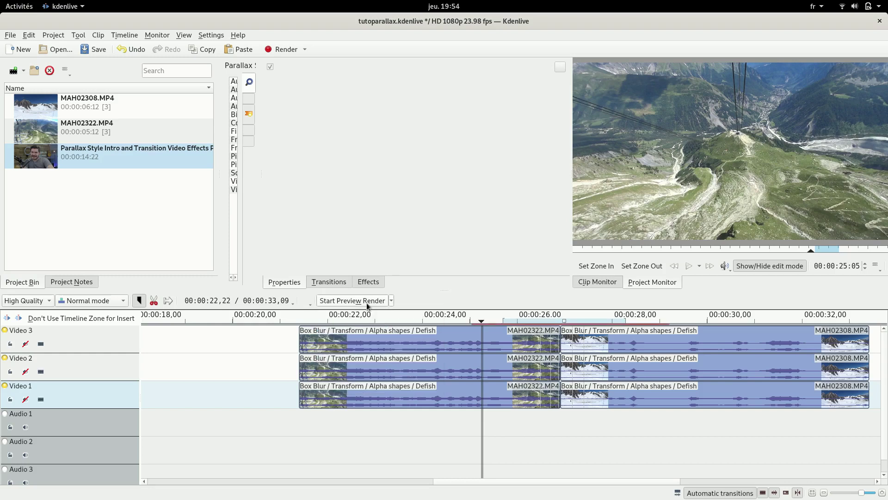
pyautogui.click(368, 302)
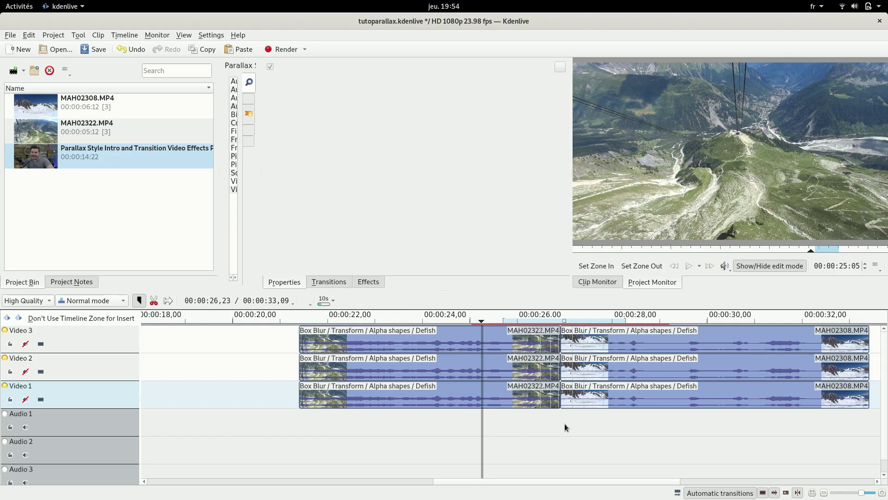
pyautogui.scroll(-2, 226, 426)
pyautogui.click(226, 425)
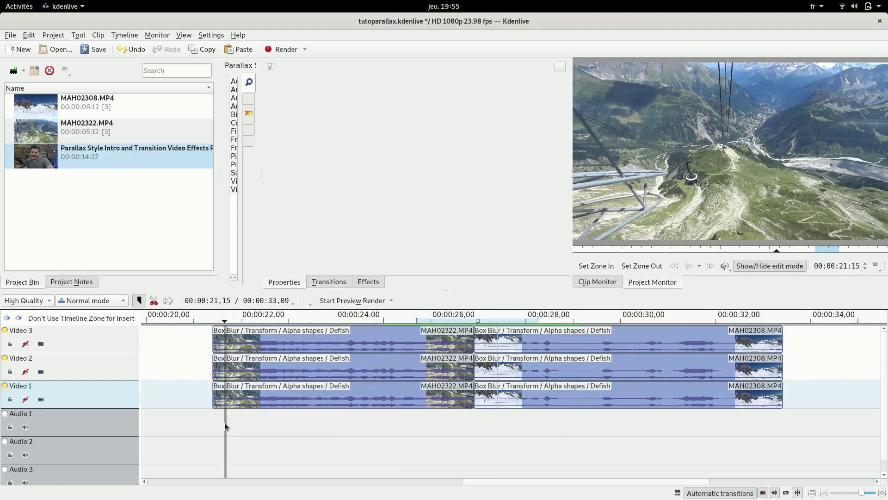
# Play the rendered parallax transition three times, returning the playhead before the cut between plays.
pyautogui.click(691, 267)
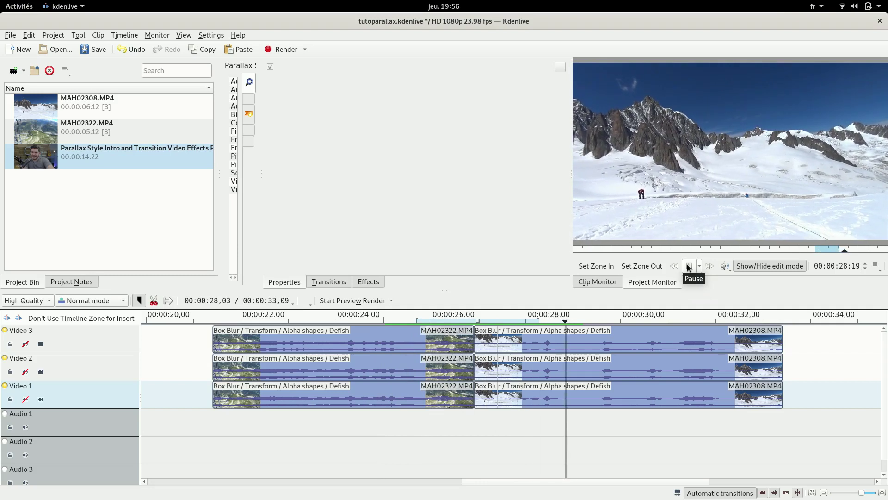
pyautogui.click(688, 267)
pyautogui.click(420, 321)
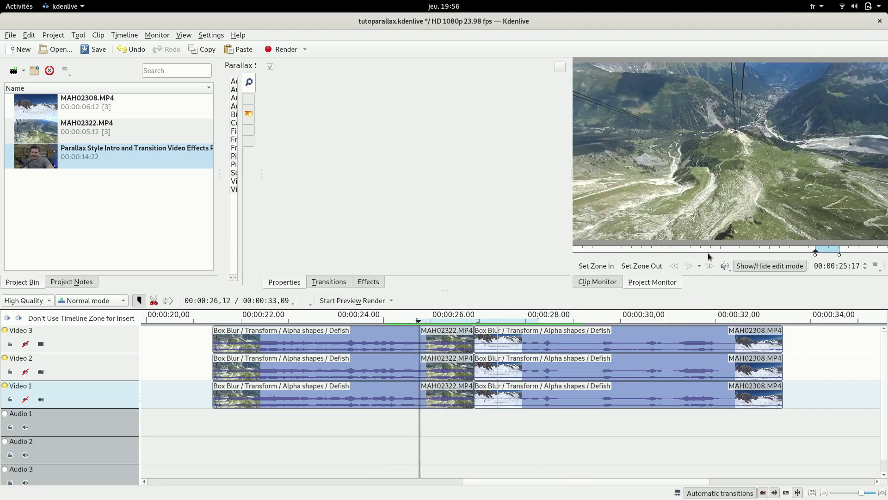
pyautogui.click(688, 266)
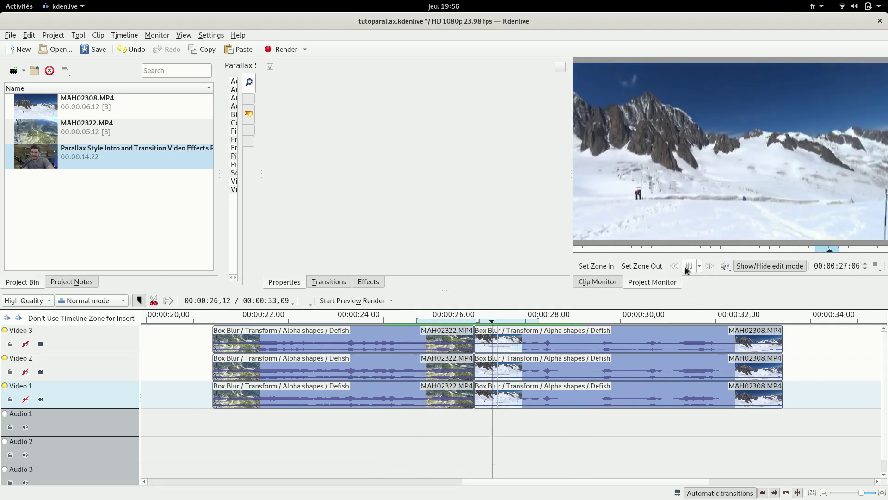
pyautogui.click(688, 267)
pyautogui.moveTo(459, 324); pyautogui.dragTo(441, 322)
pyautogui.click(689, 265)
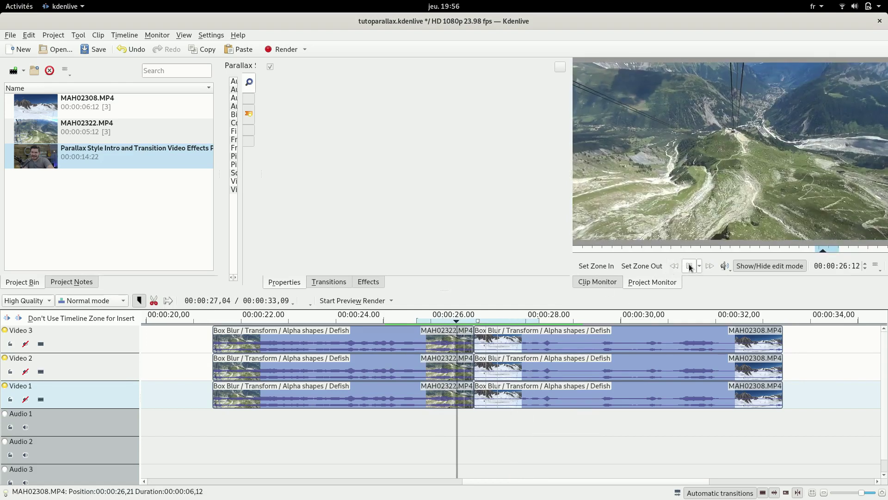